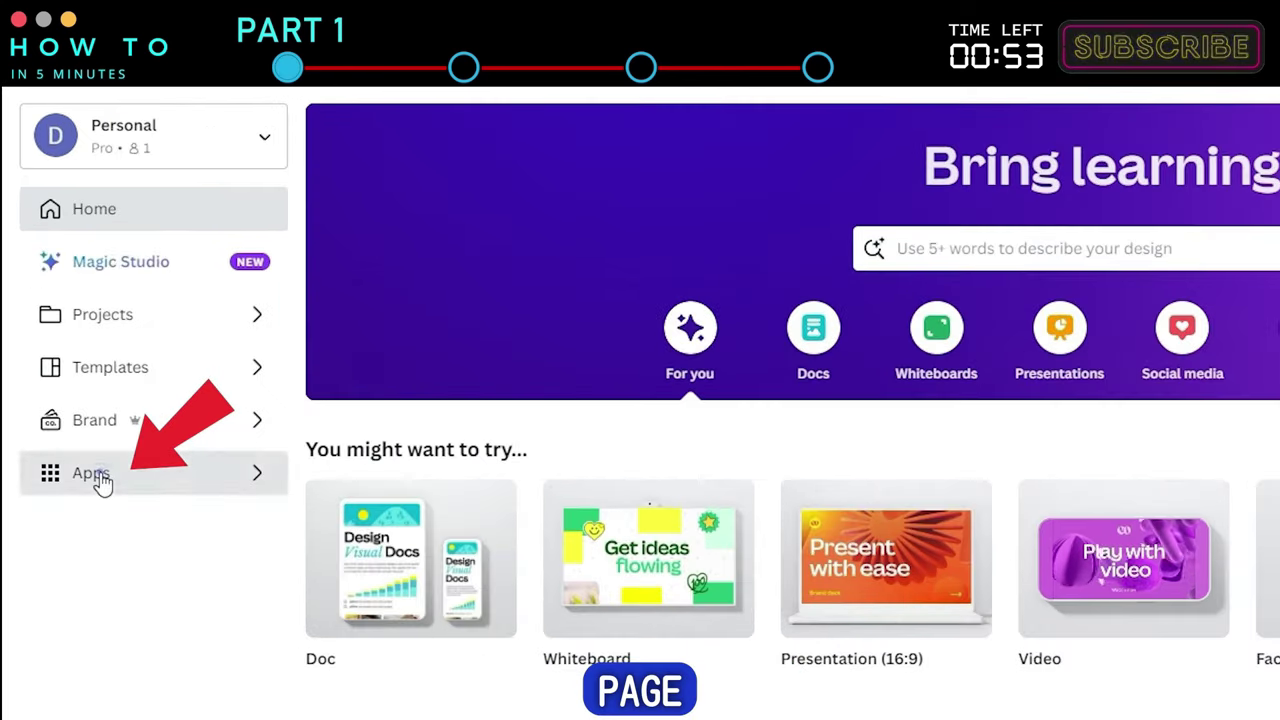
Launch Magic Media from Apps into a new 1920 × 1080 px video design.
click(80, 432)
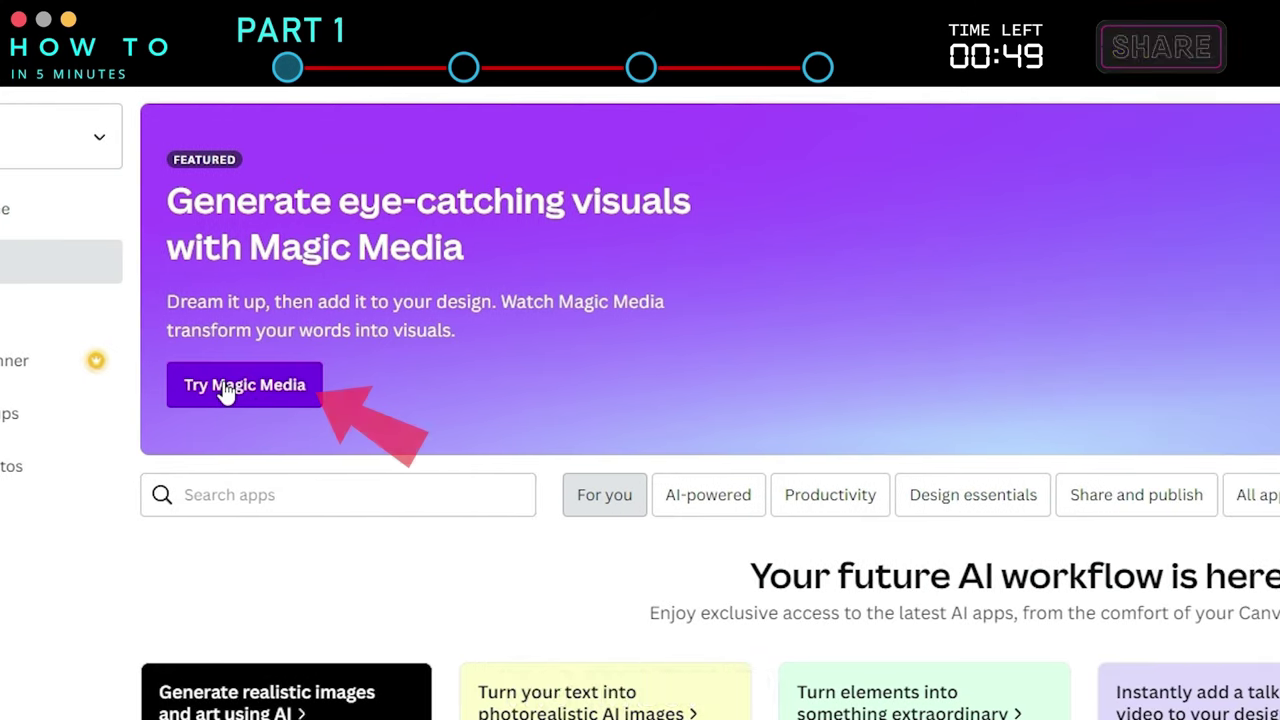
click(228, 390)
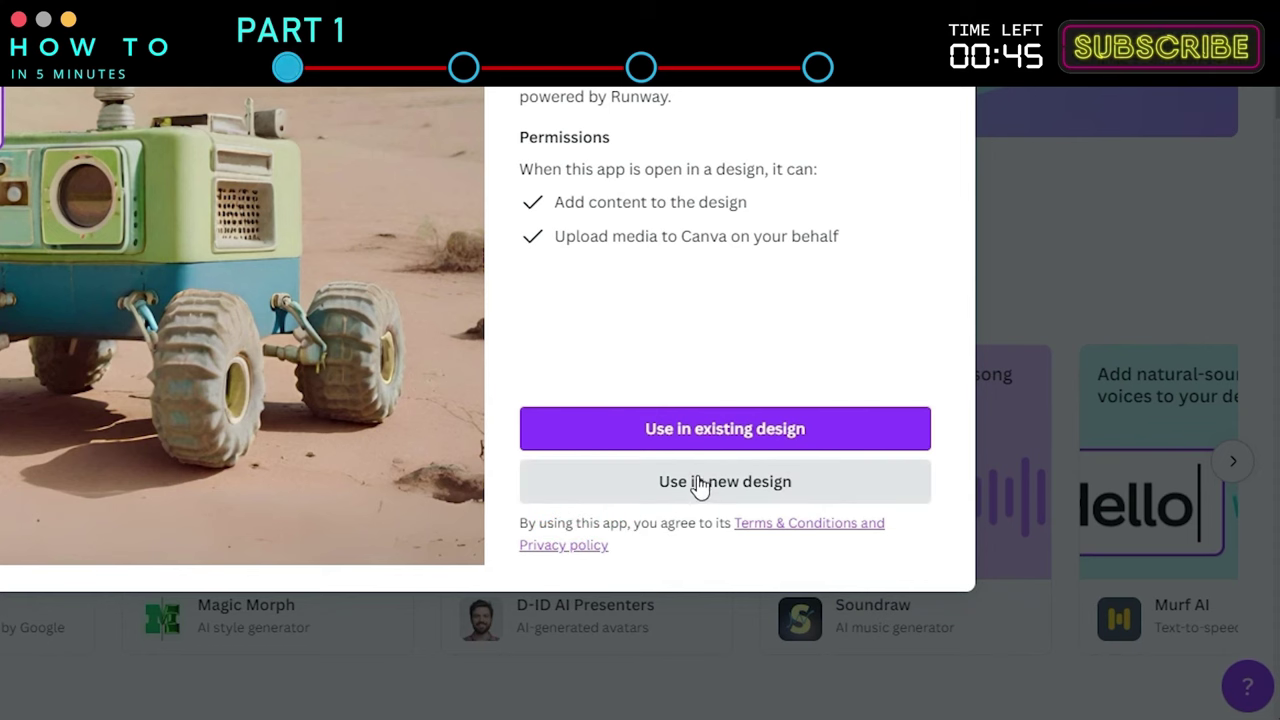
click(720, 486)
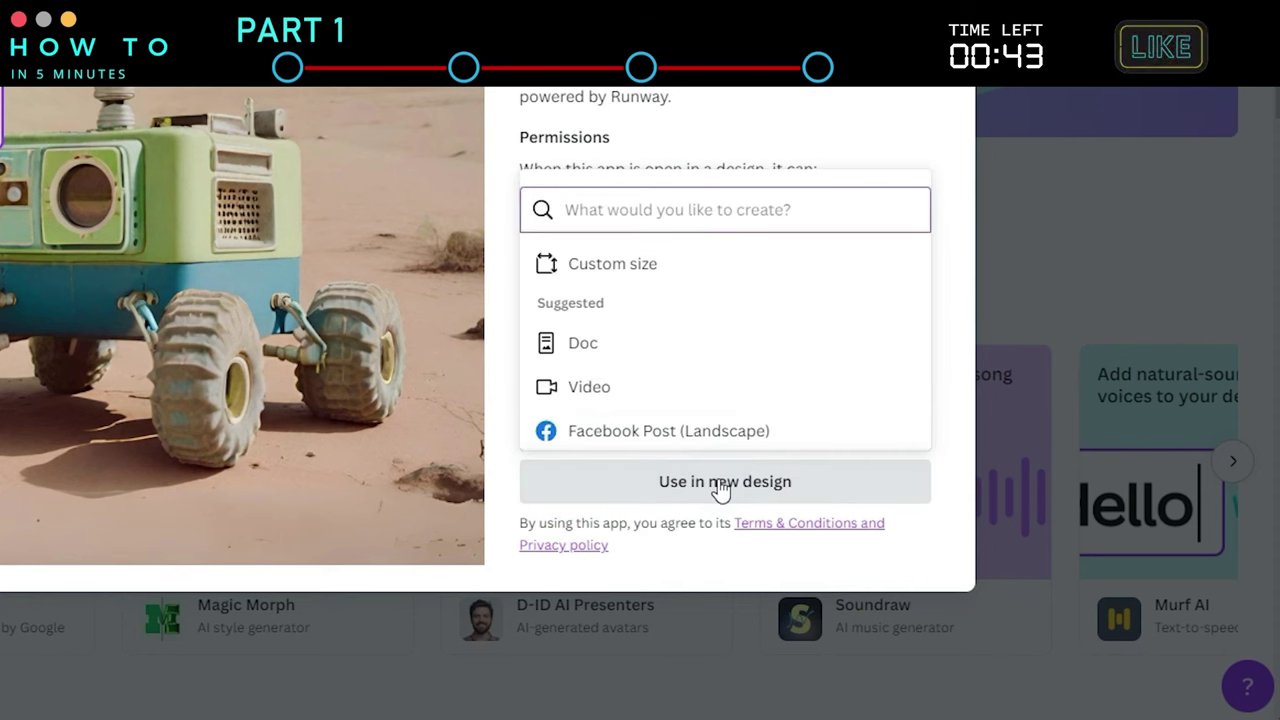
click(598, 392)
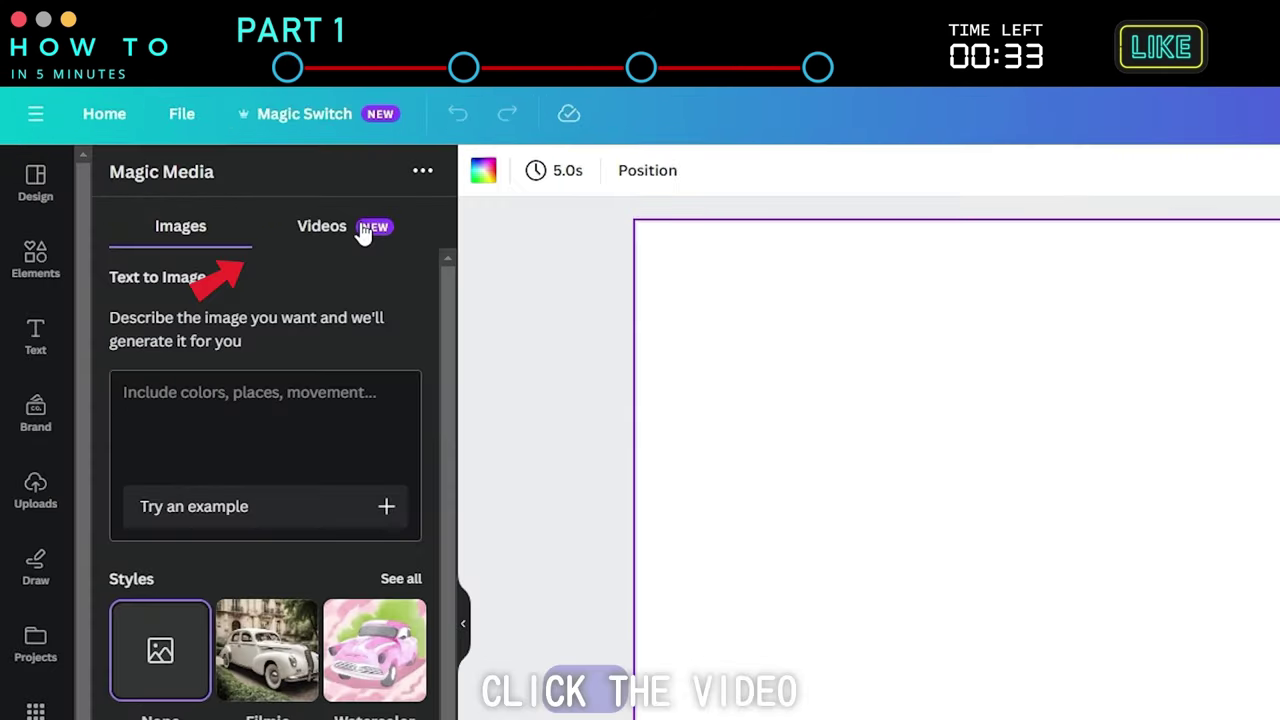
Generate a Magic Media video from the prompt 'A RACING CAR DRIFTING ON MARS'.
click(215, 185)
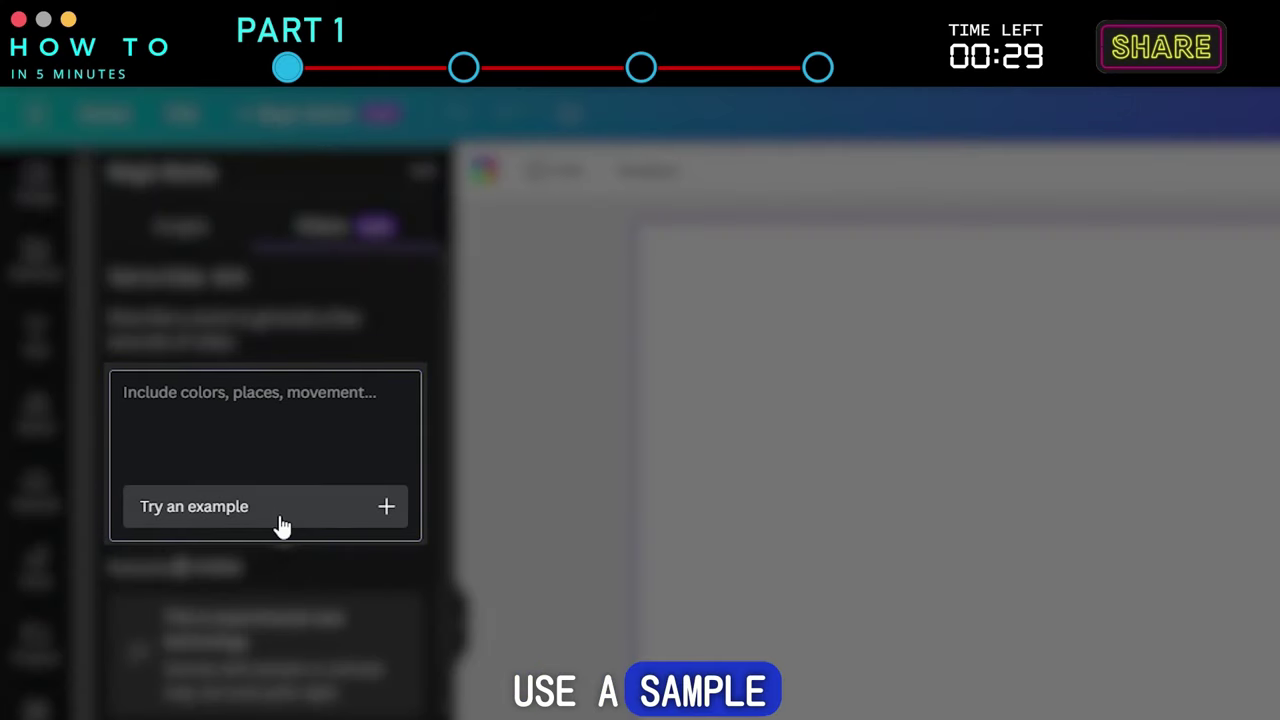
click(280, 520)
click(211, 520)
click(216, 520)
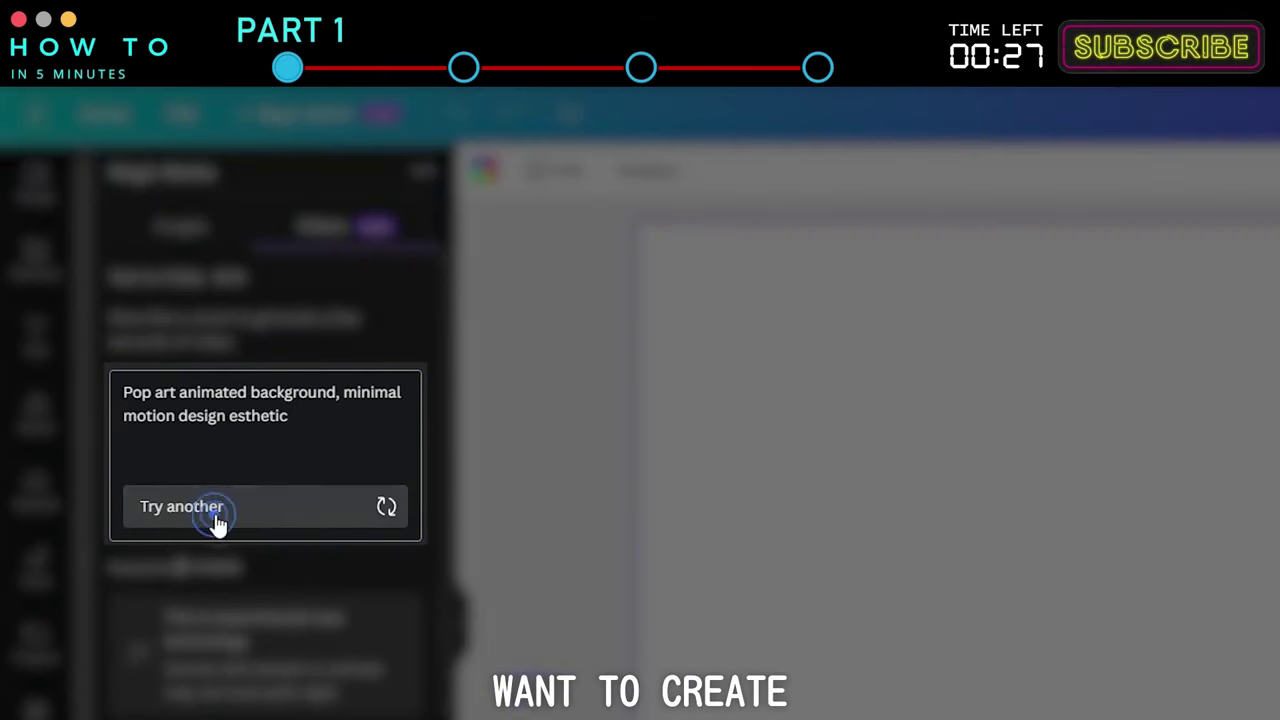
triple_click(357, 423)
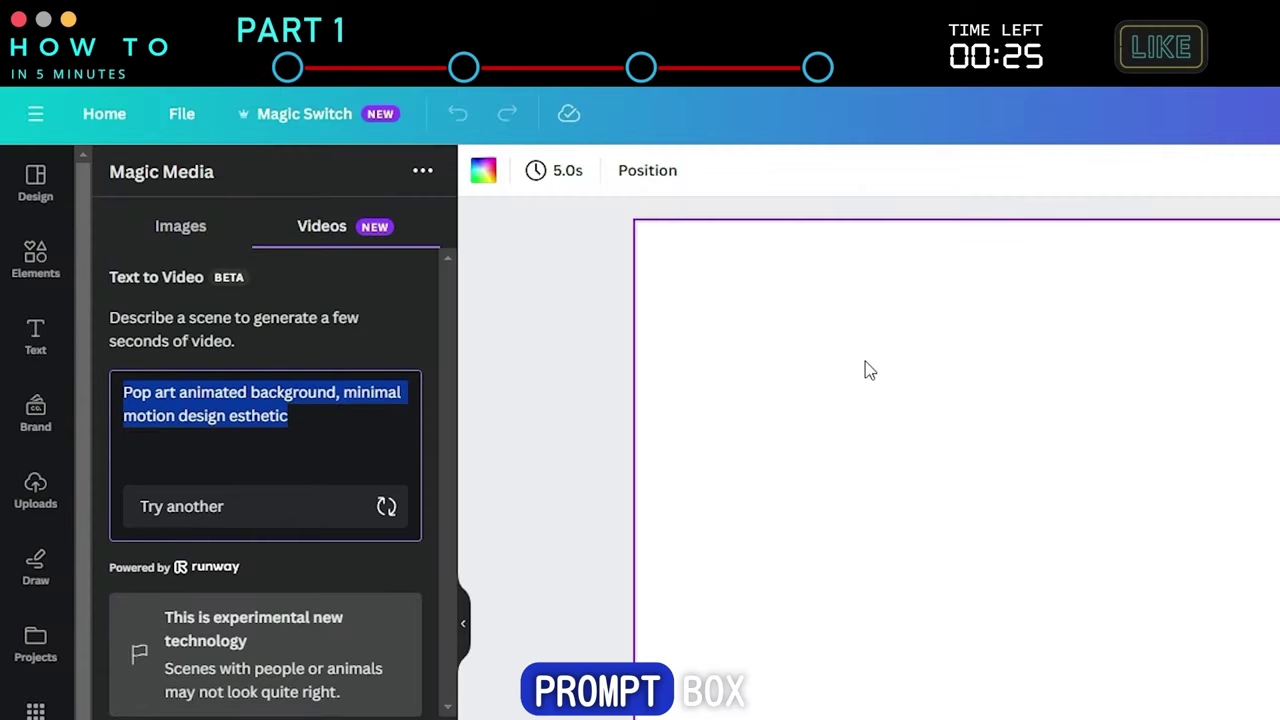
text(A RACING CAR DRIFTING O)
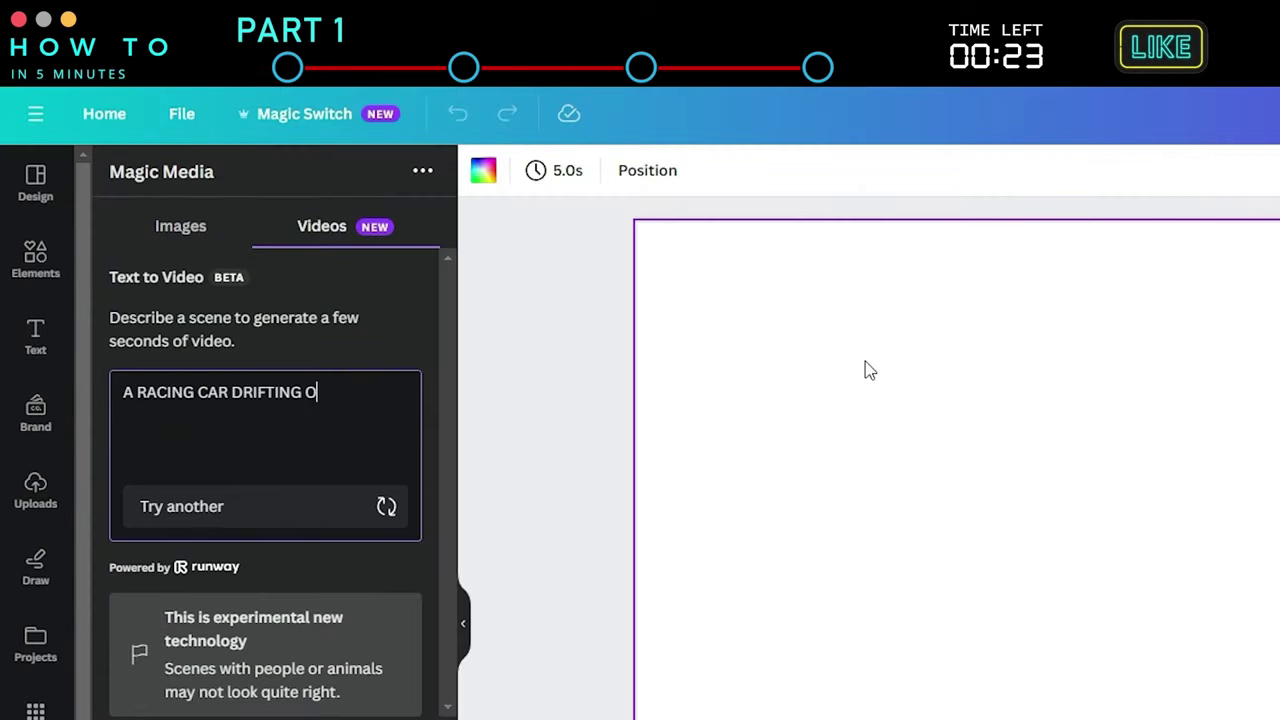
text(N MARS)
click(262, 662)
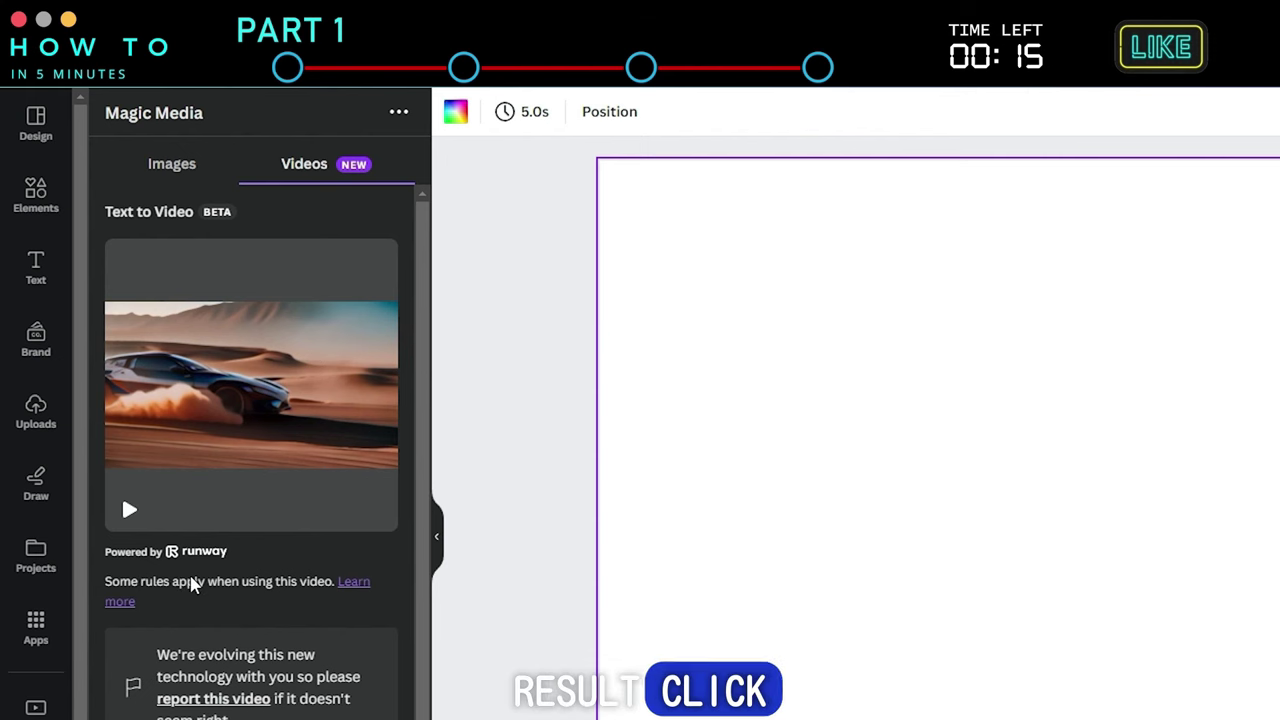
Add the generated racing-car clip to the page and set it as the video background.
mouse_move(226, 457)
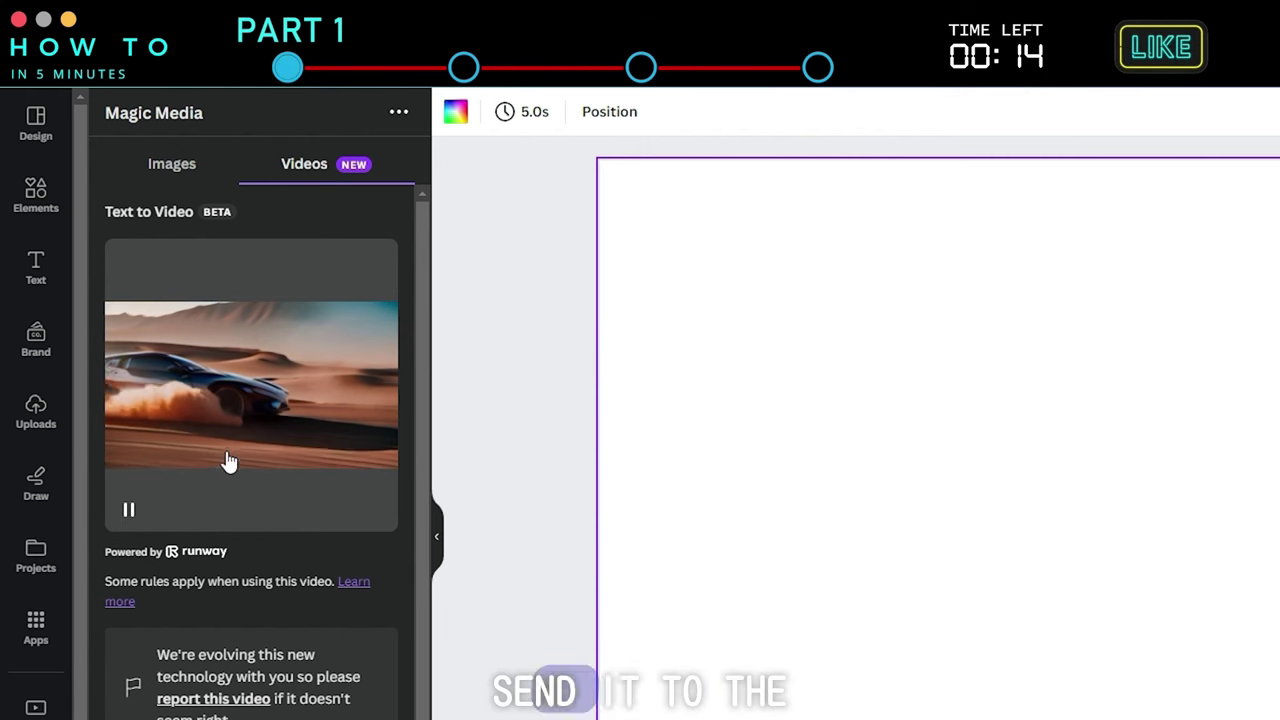
click(257, 371)
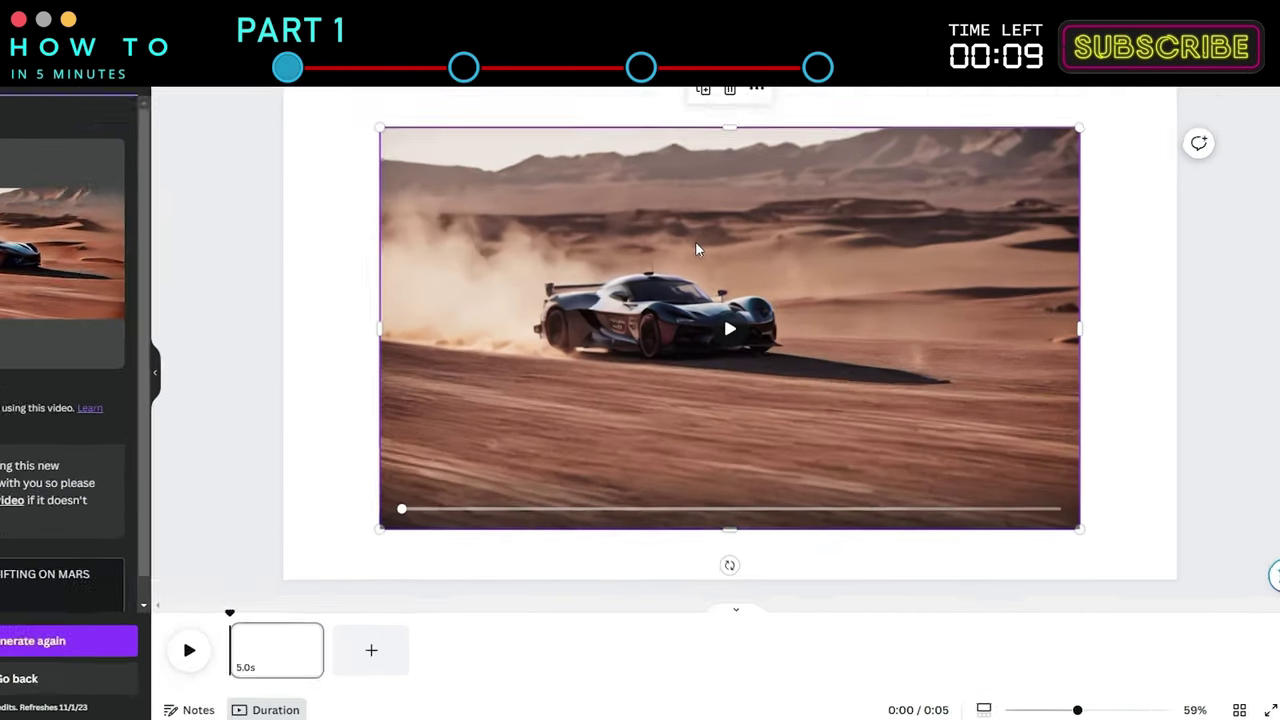
right_click(751, 319)
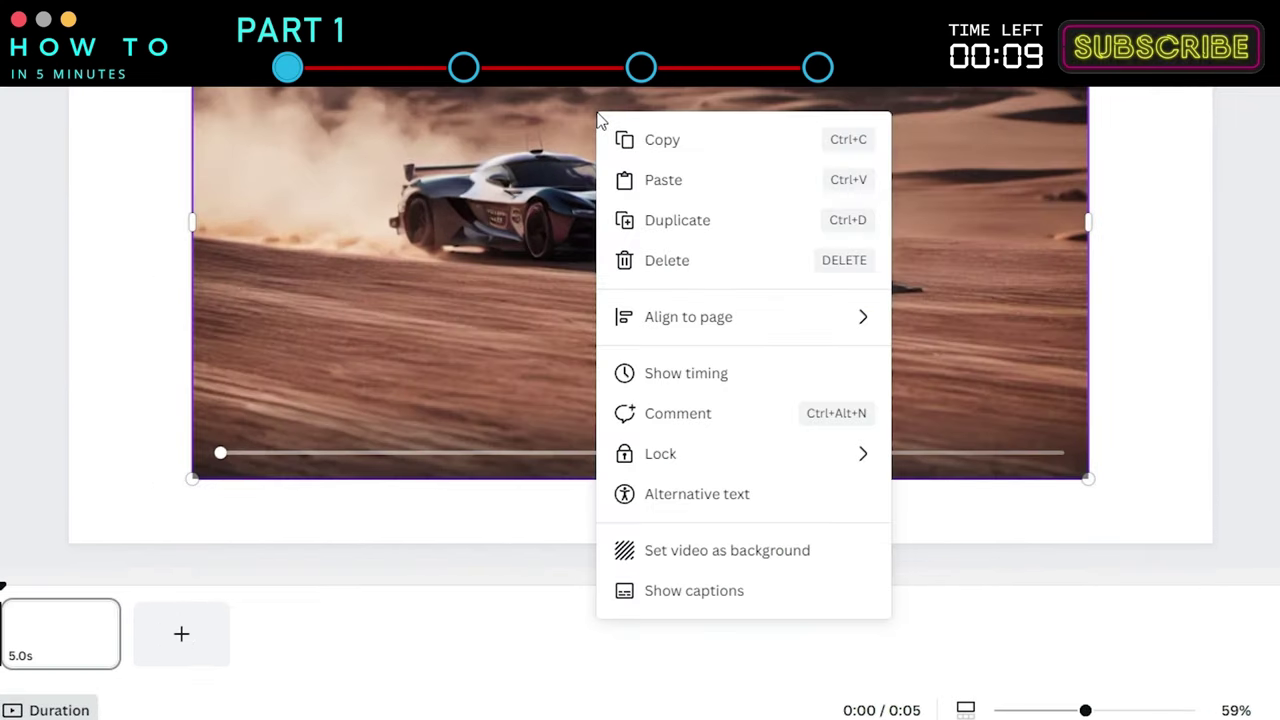
click(688, 553)
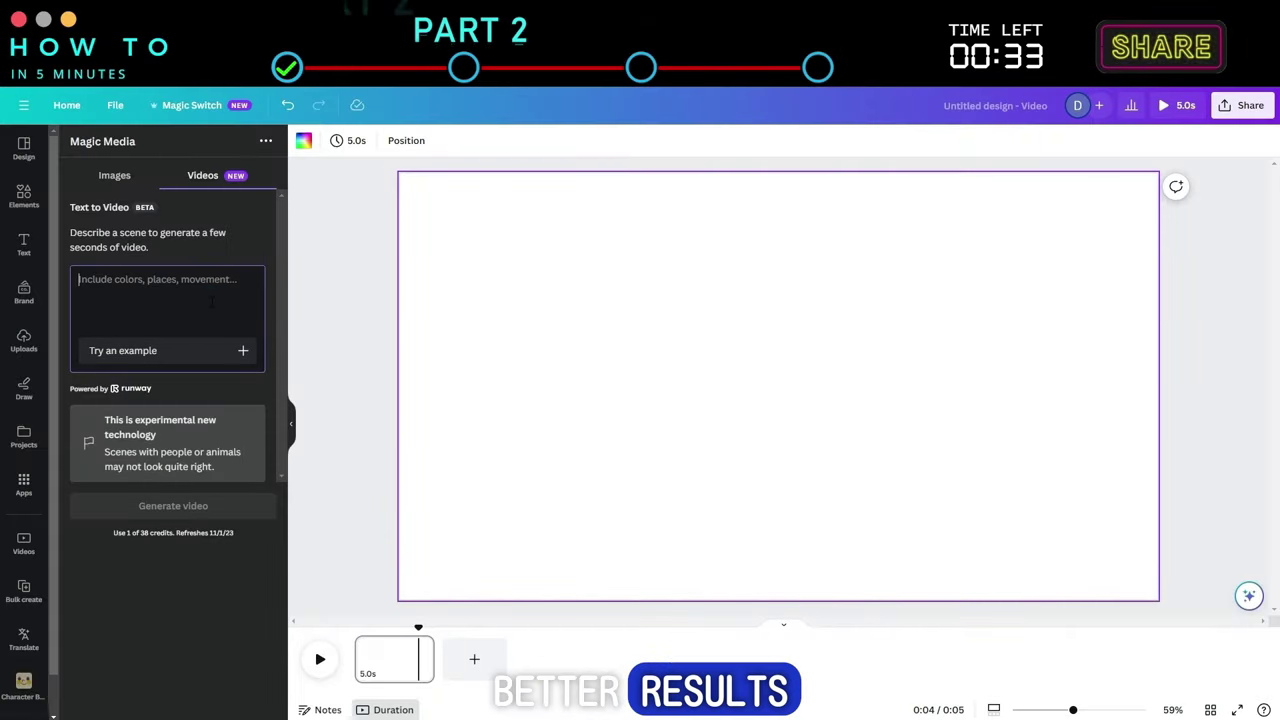
Generate the cinematic cabin-in-the-woods clip, set it as the background, and play it from the start.
text(A CABIN IN )
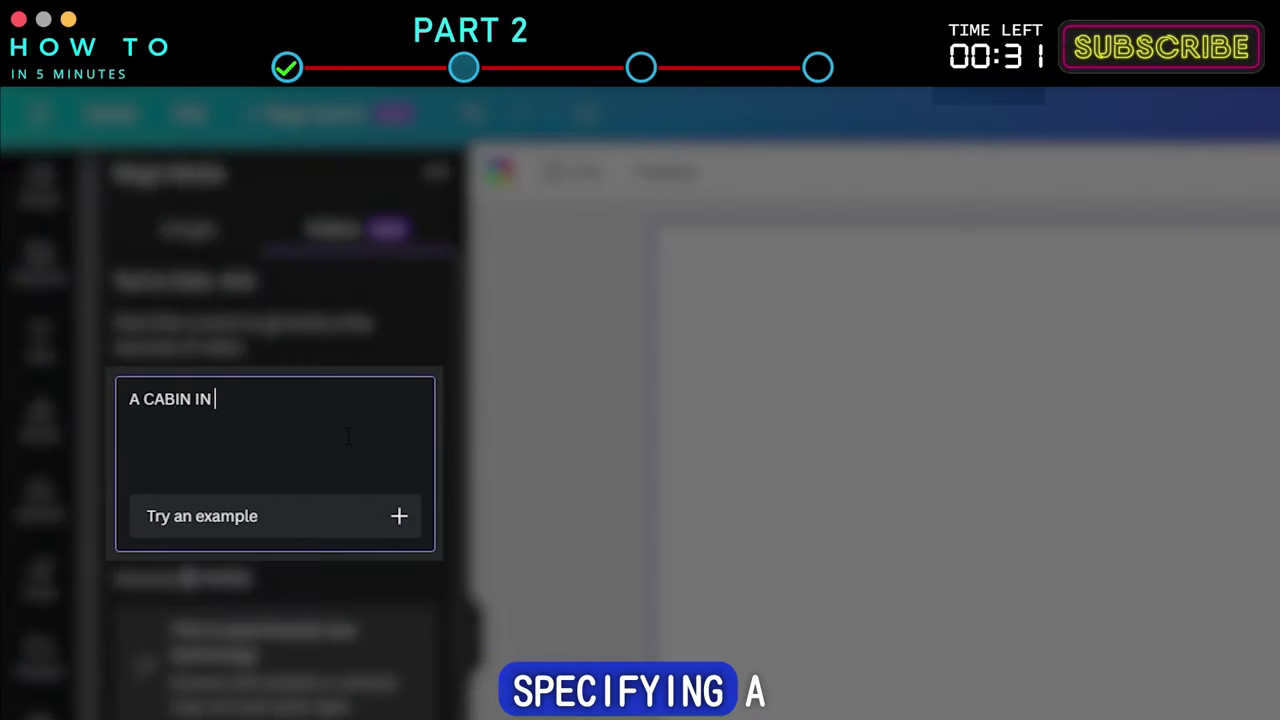
text(THE WOODS IN TH)
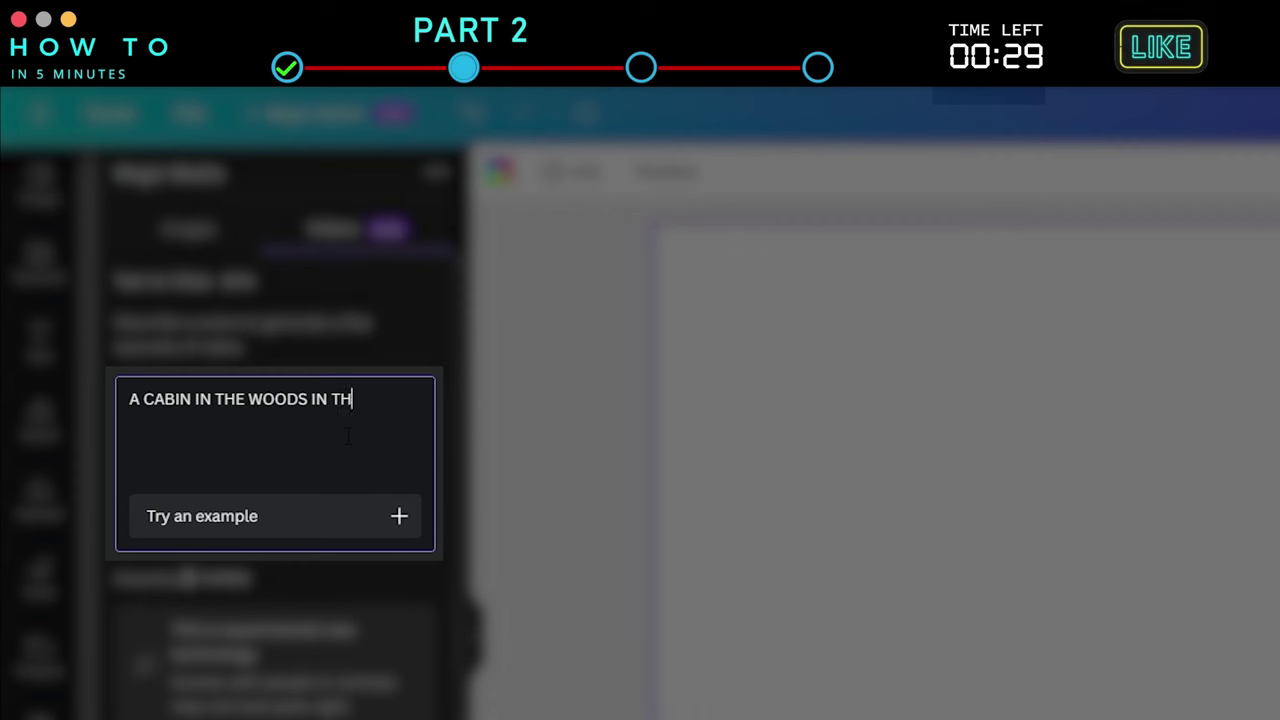
text(E STYLE OF)
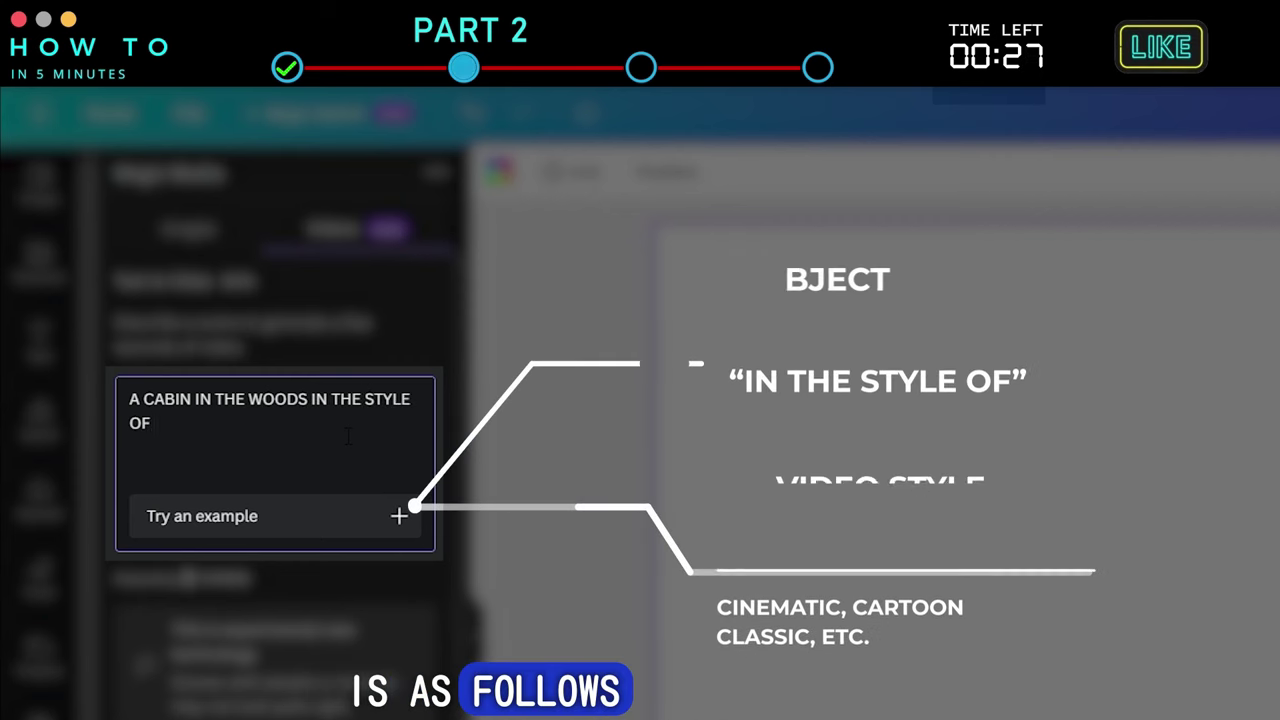
text( PROFESSIONAL)
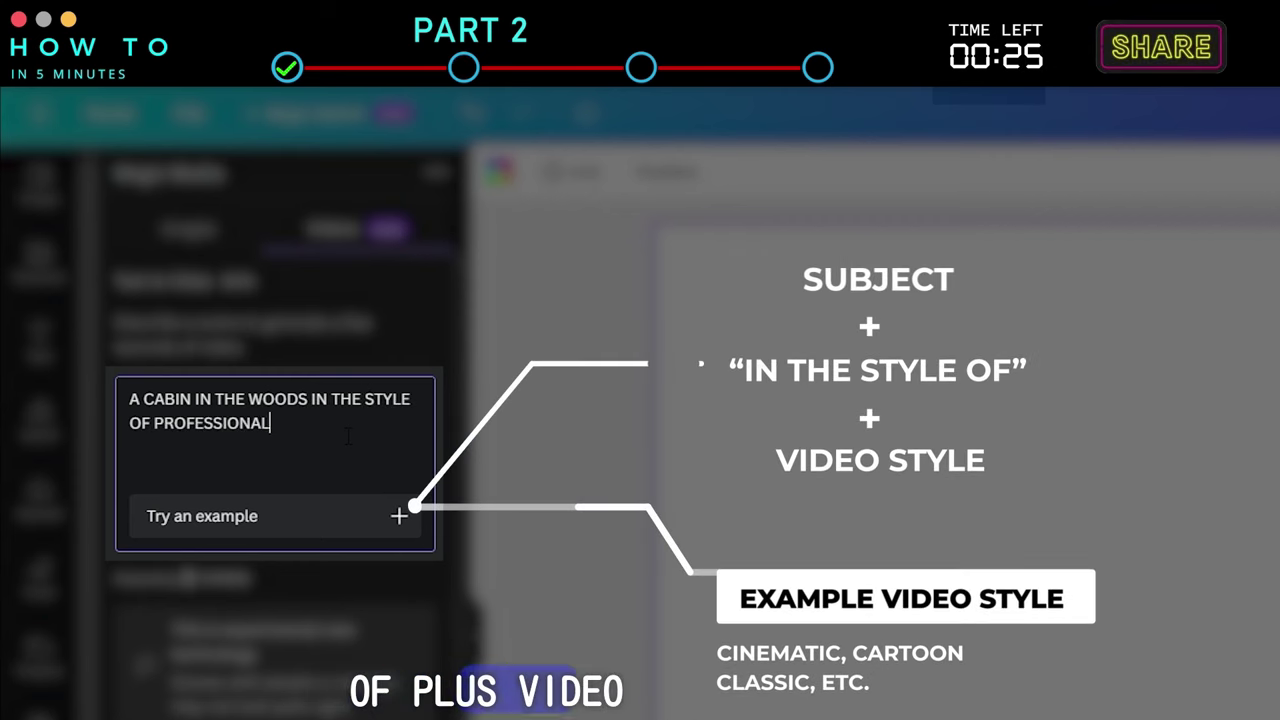
text( CINEMATOGR)
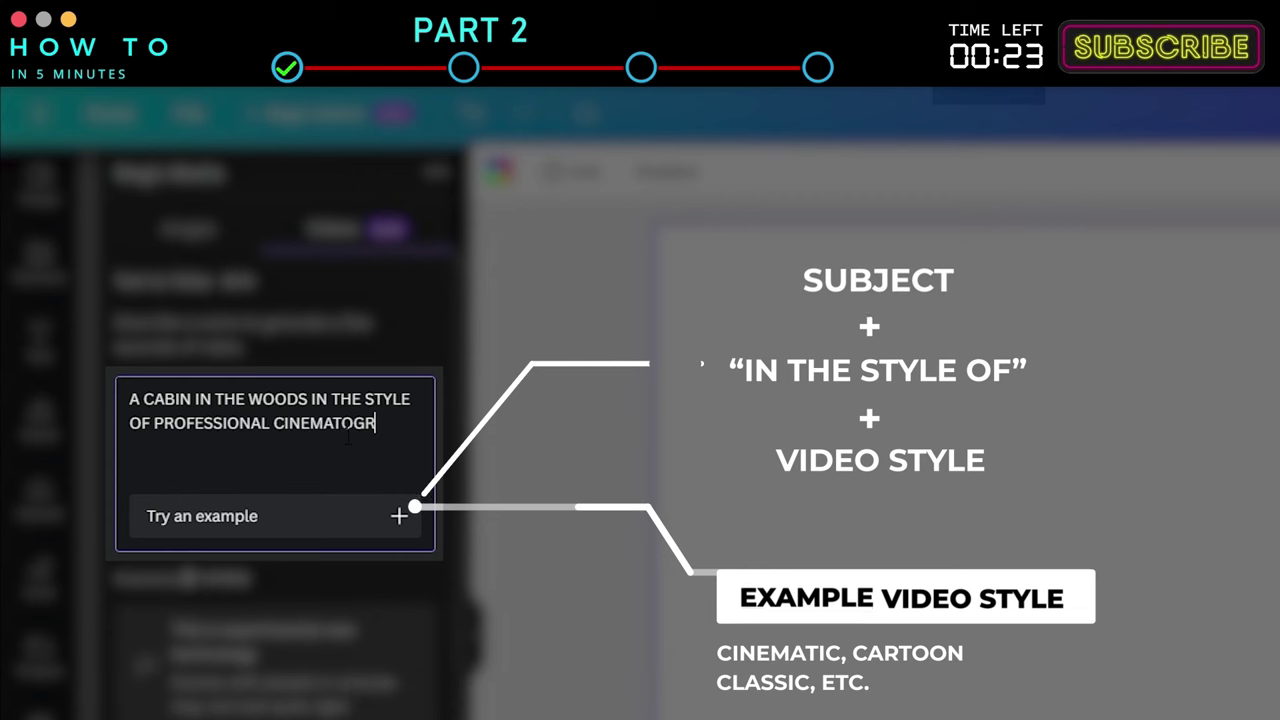
text(APHY, CINE)
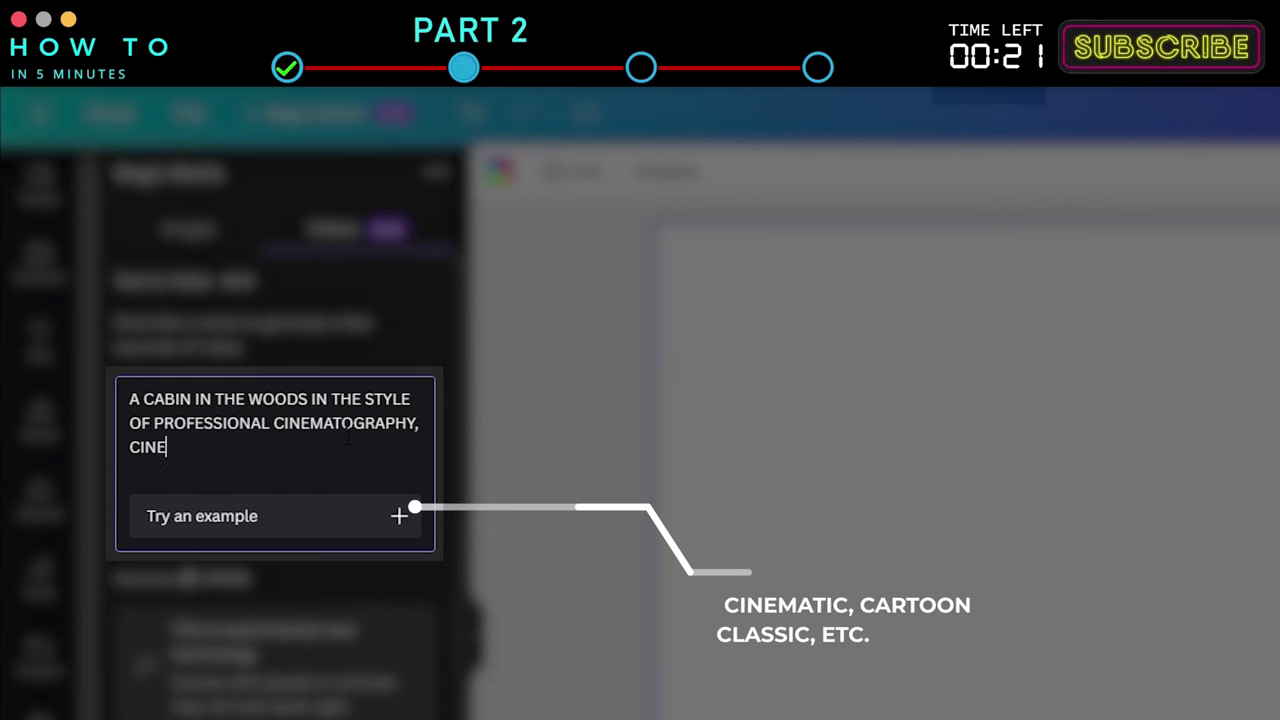
text(MATIC SCENE)
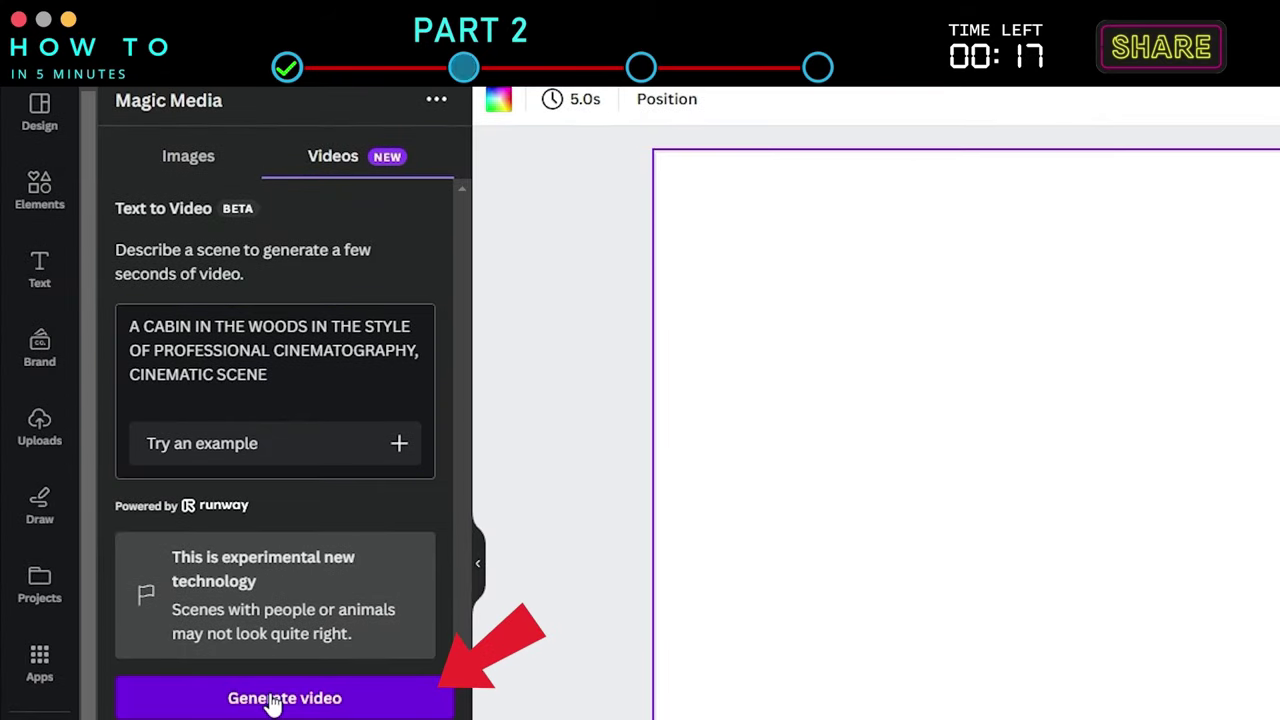
click(273, 700)
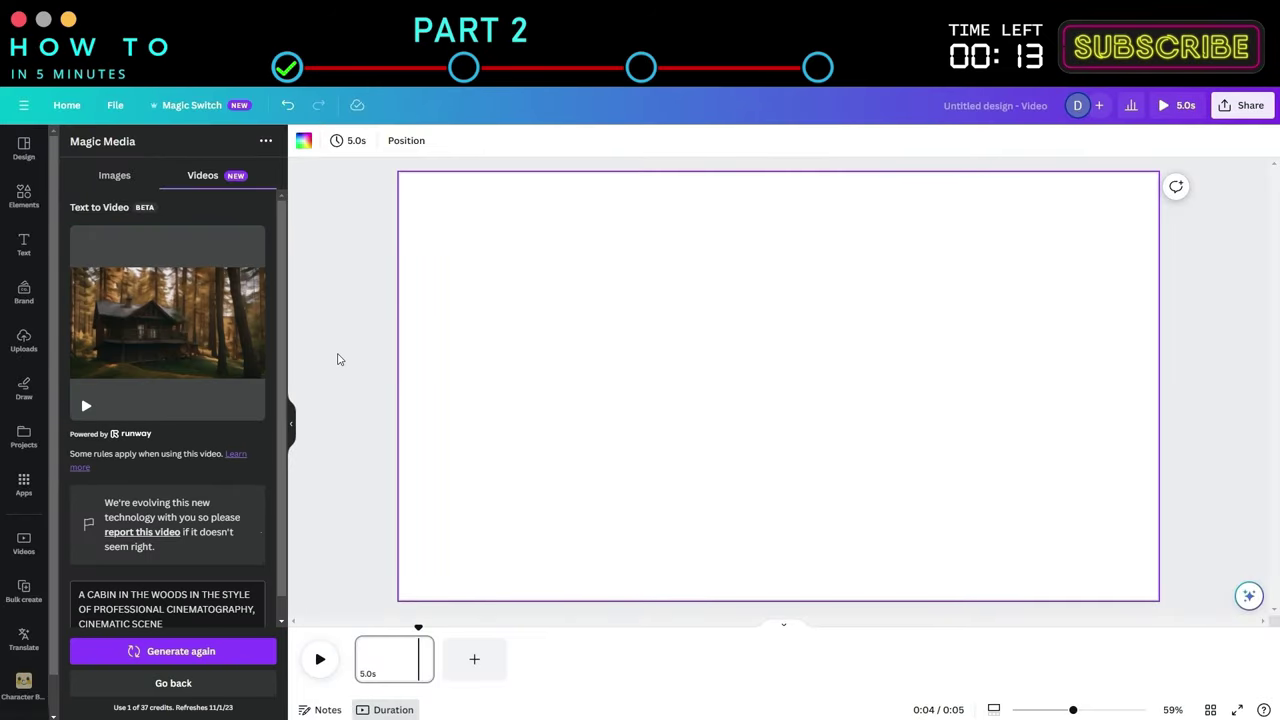
click(182, 328)
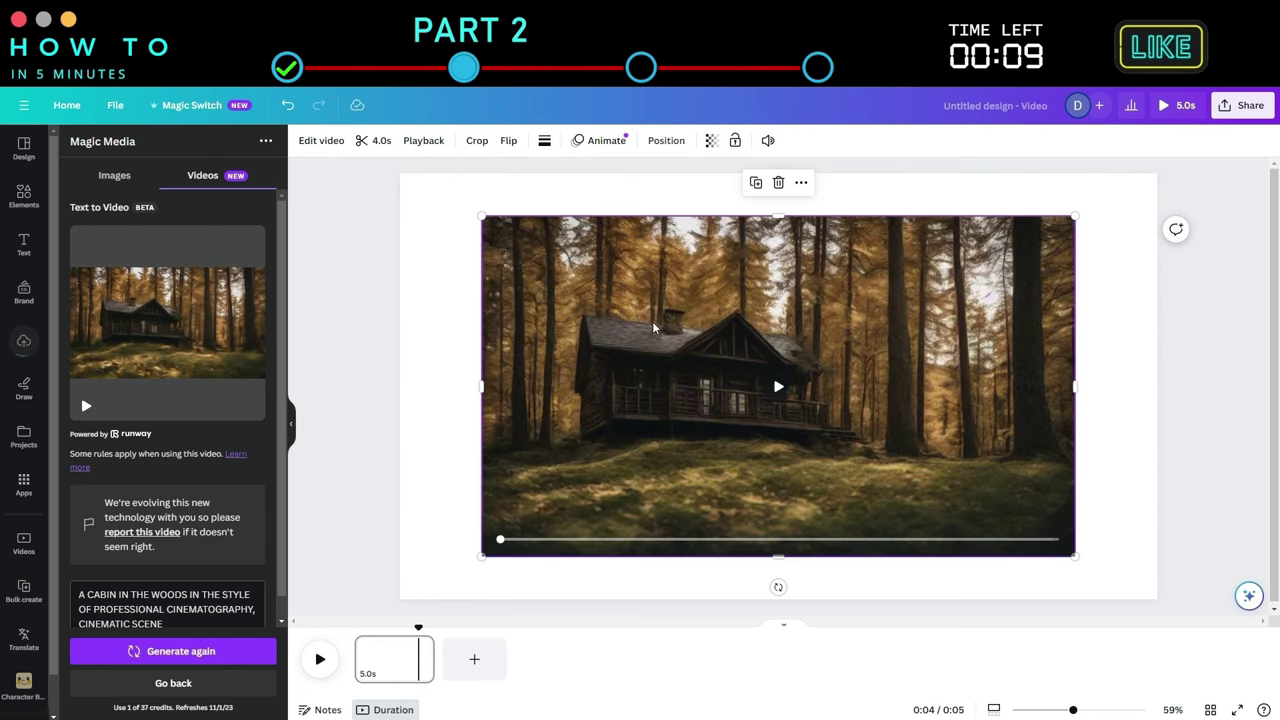
right_click(668, 323)
click(722, 612)
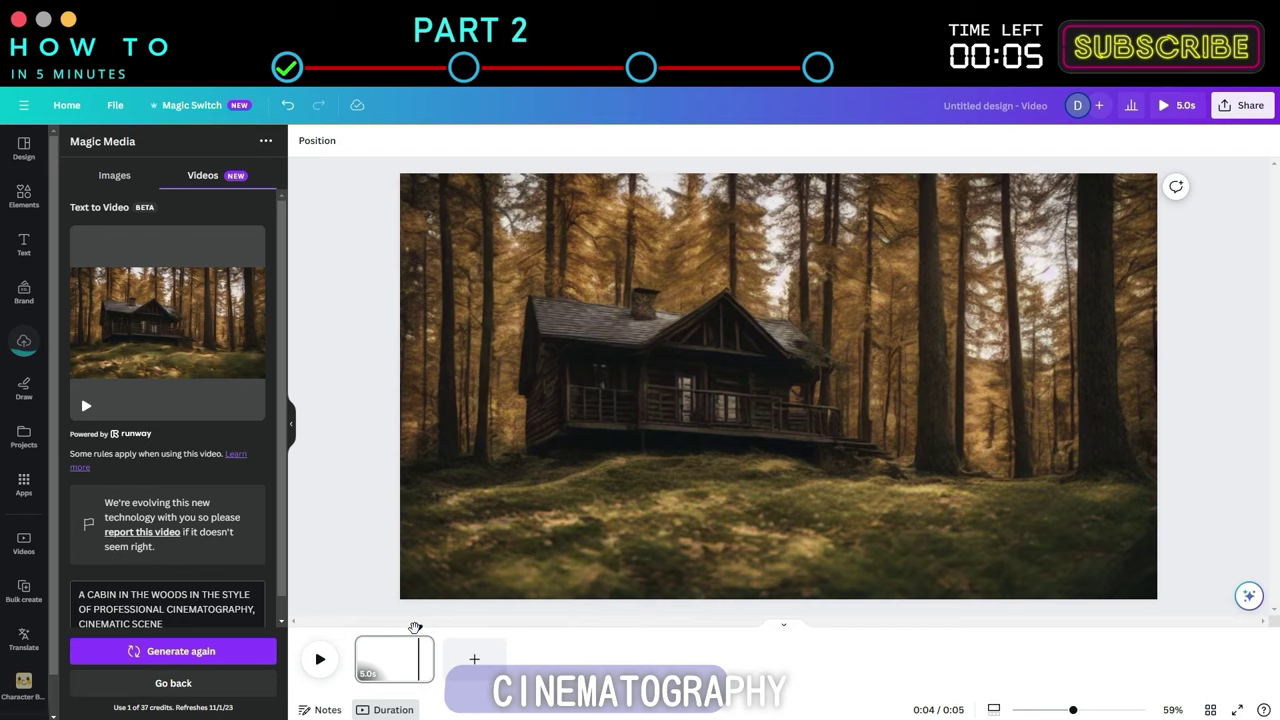
drag(421, 628, 354, 628)
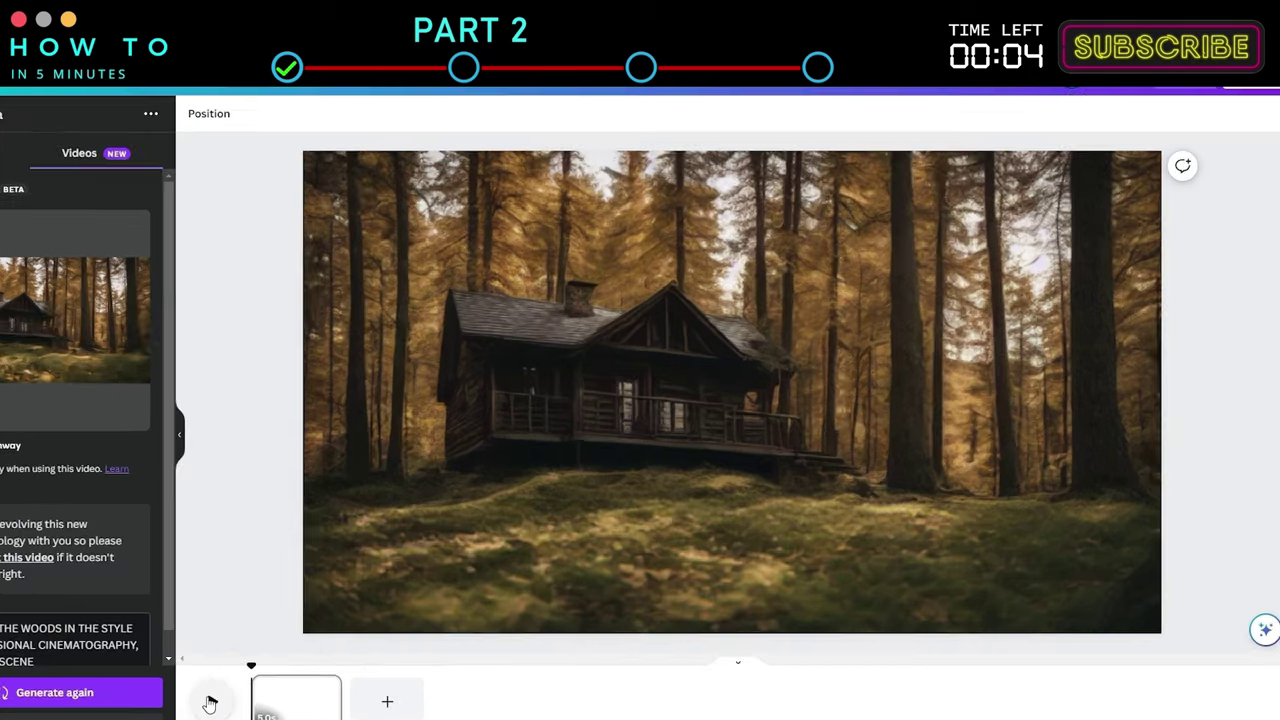
click(210, 703)
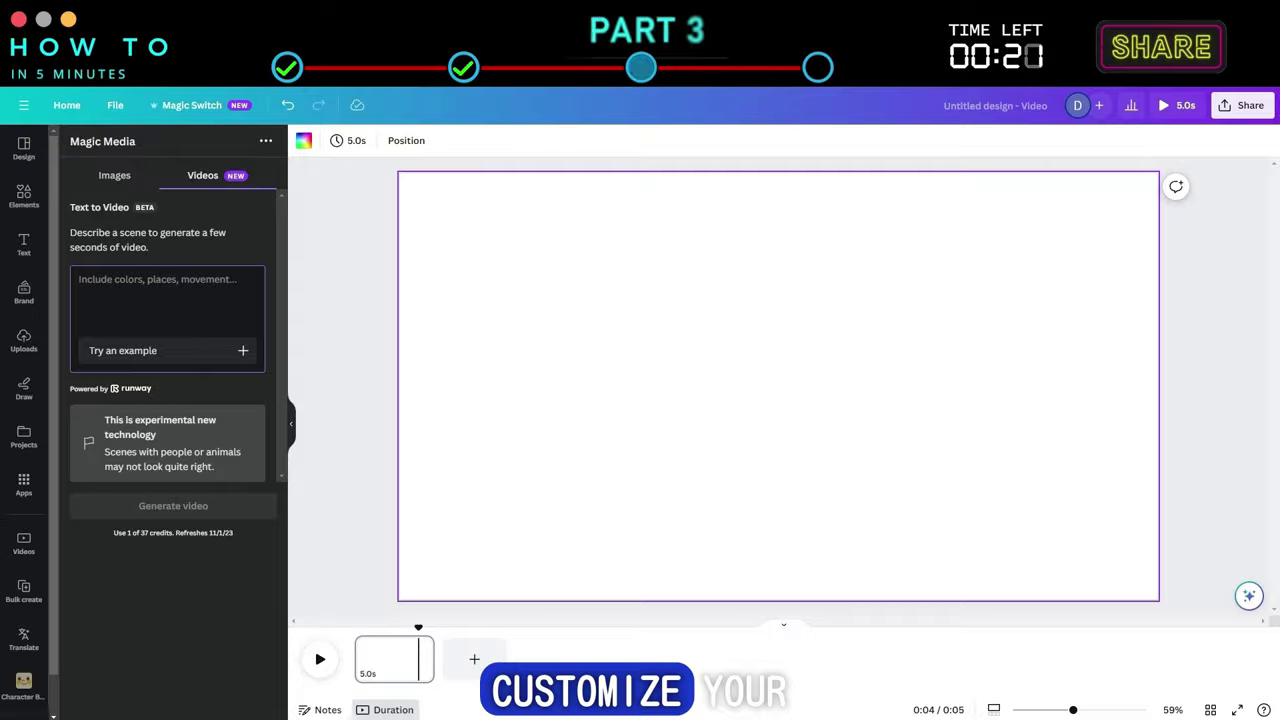
Generate the aerial drone clip of an erupting volcano and set it as the page background.
text(AERIAL DRONE FOOTAGE )
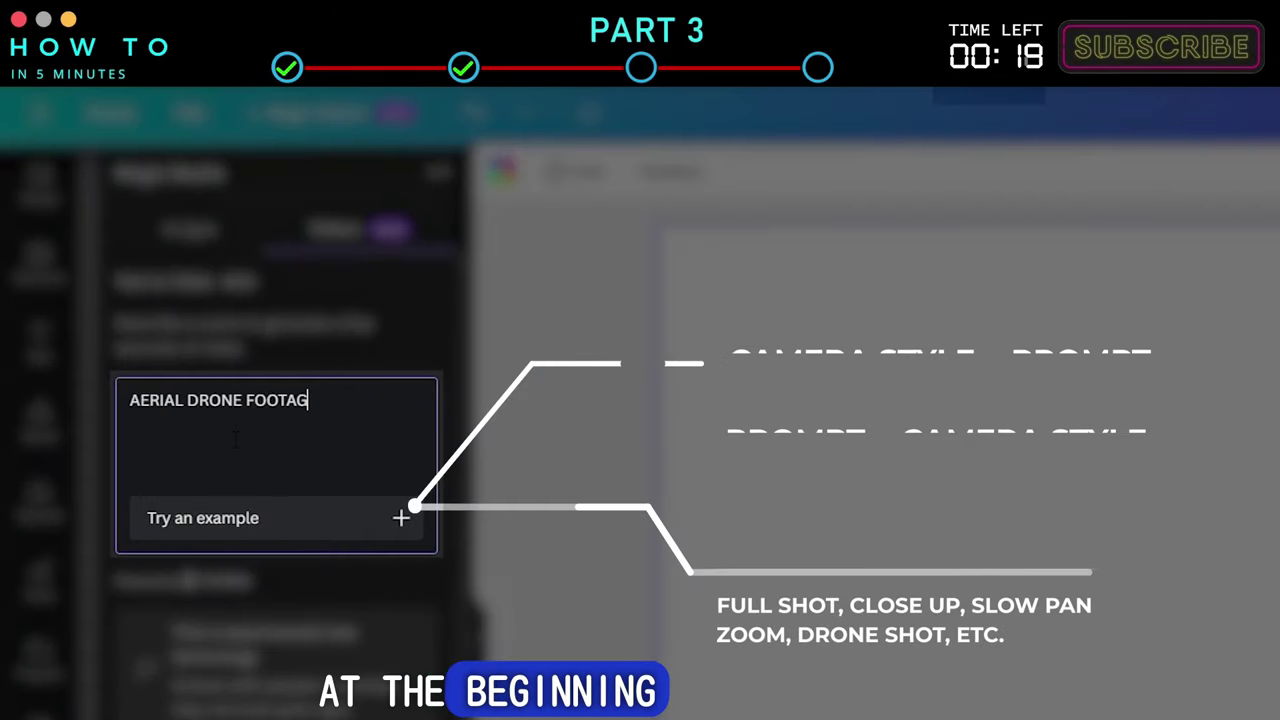
text(OF ERUPTING VOLCANOES)
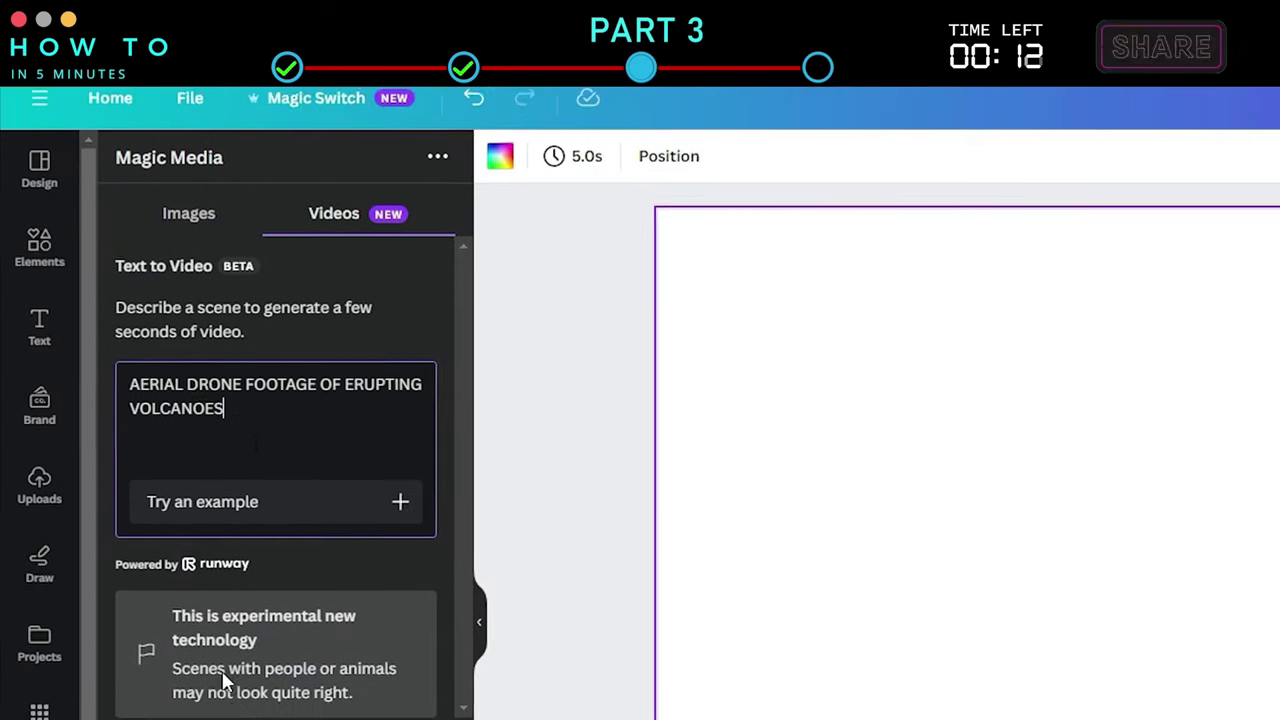
click(265, 696)
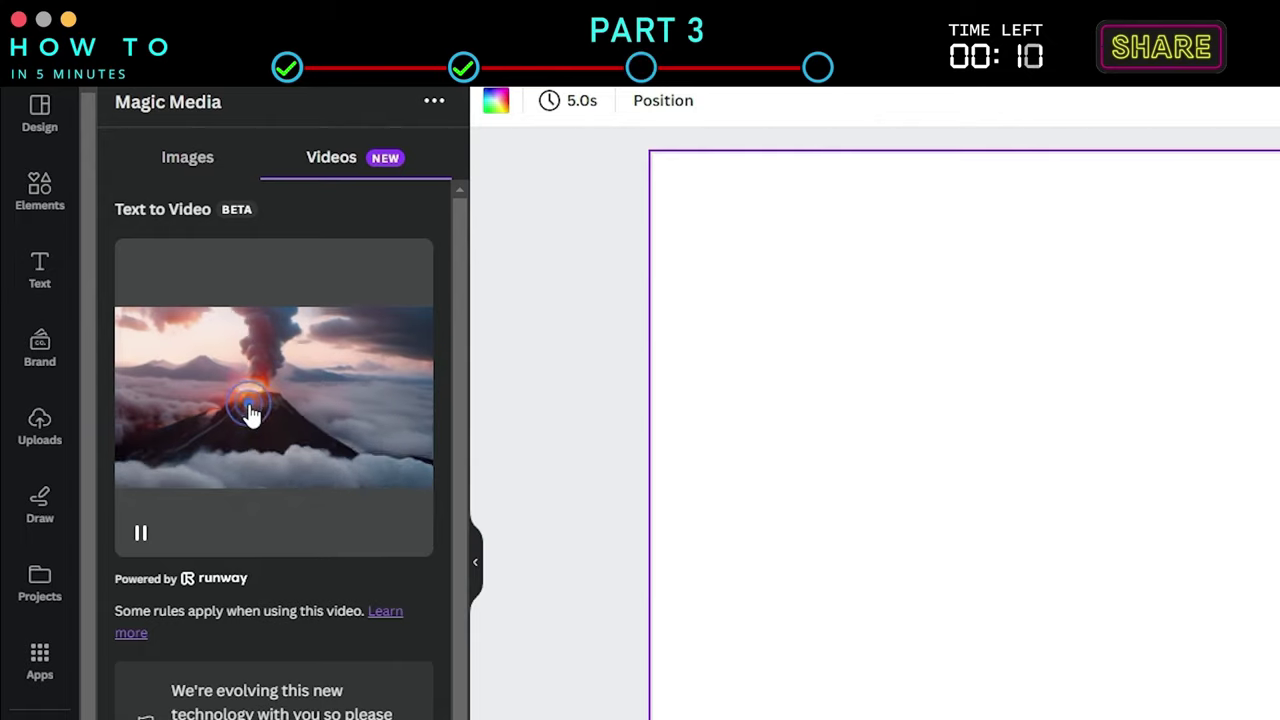
click(246, 409)
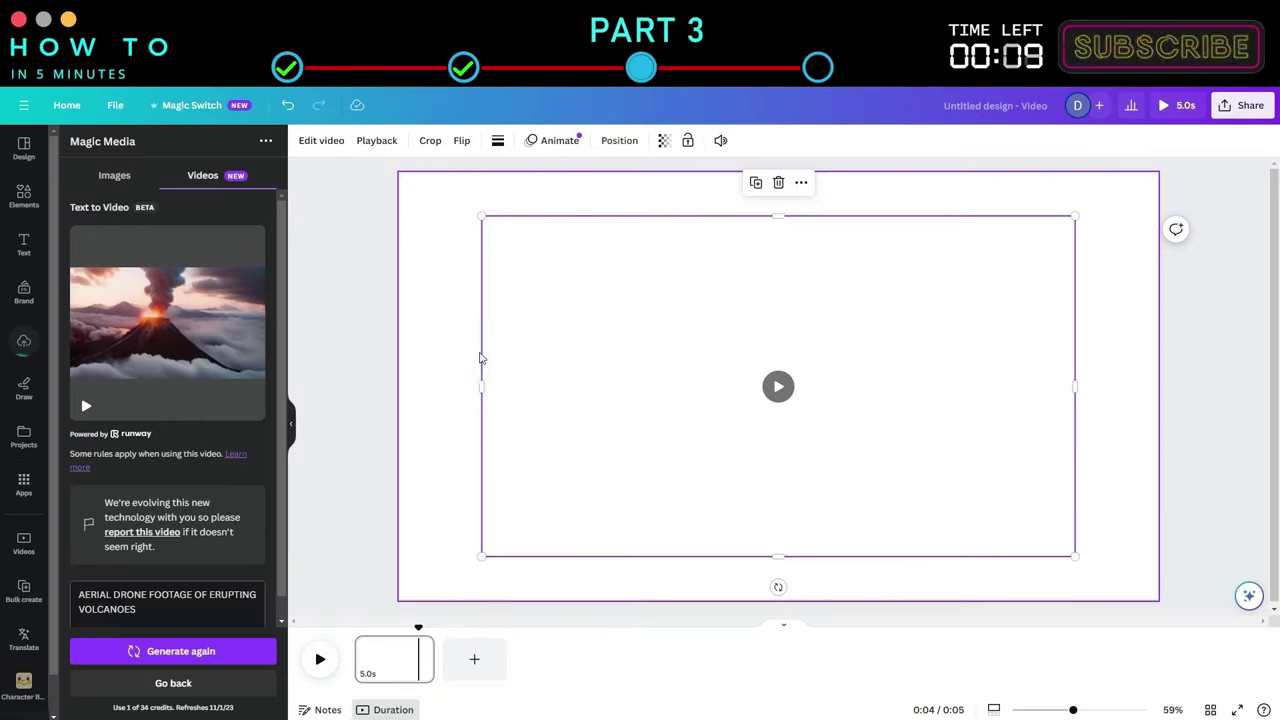
right_click(605, 365)
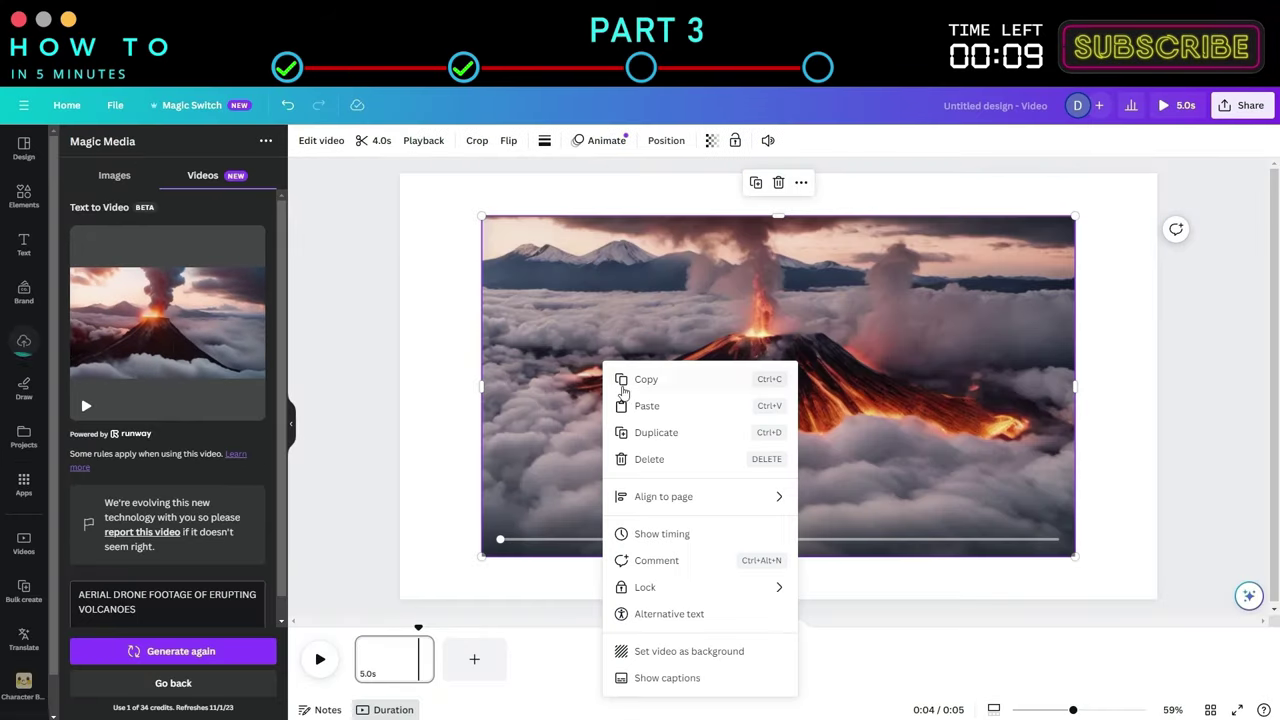
click(682, 652)
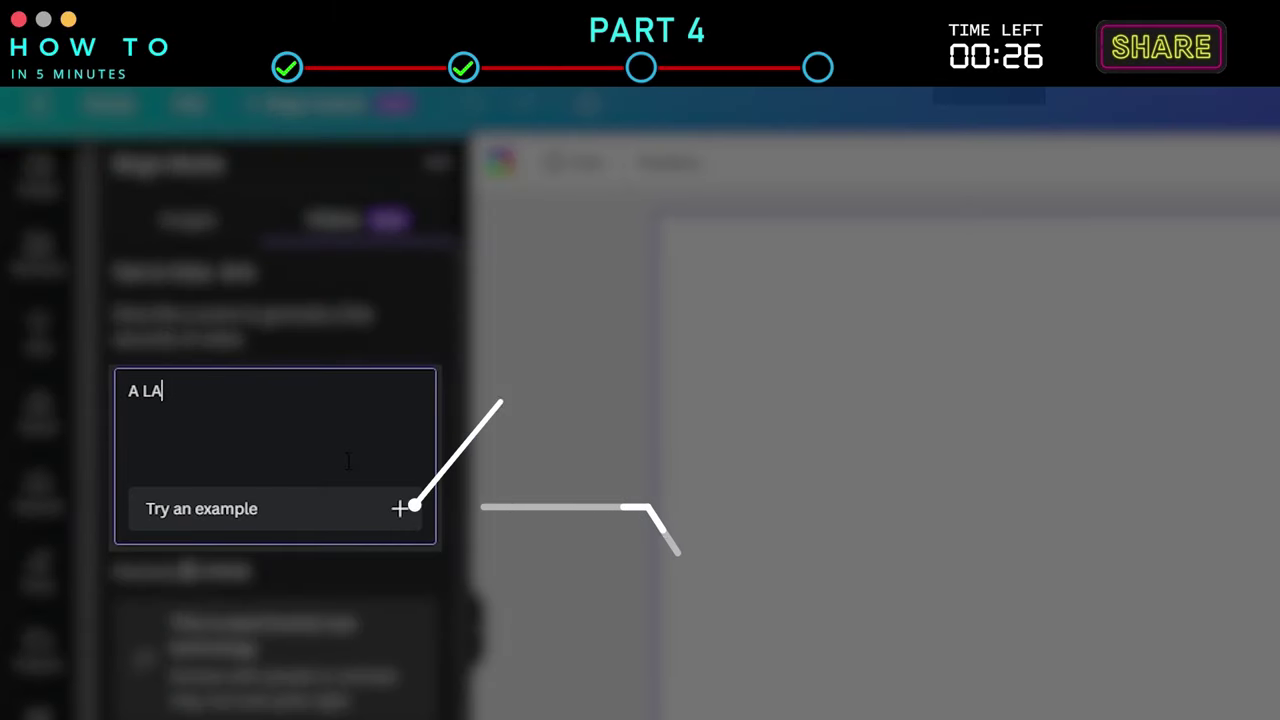
Enter 'A LADYBUG ON A LEAF, MACRO LENS' as the text-to-video prompt.
text(DYBUG ON A)
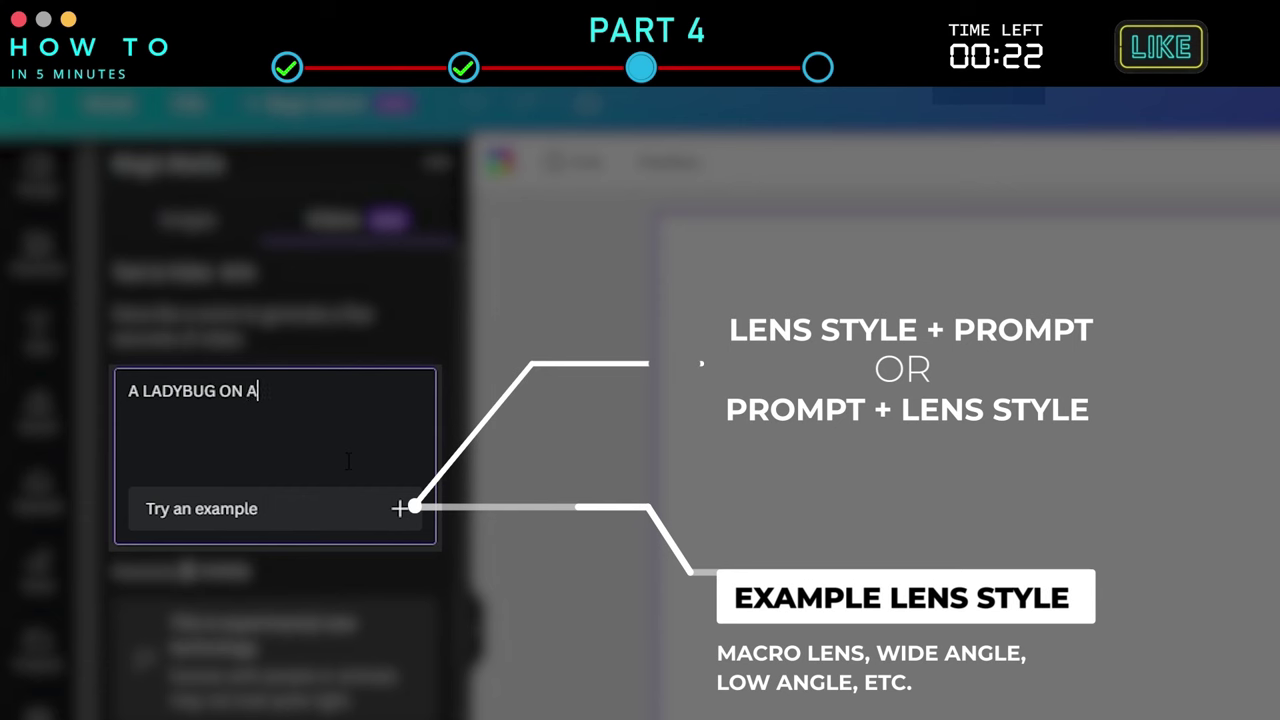
text( LEAF, MACR)
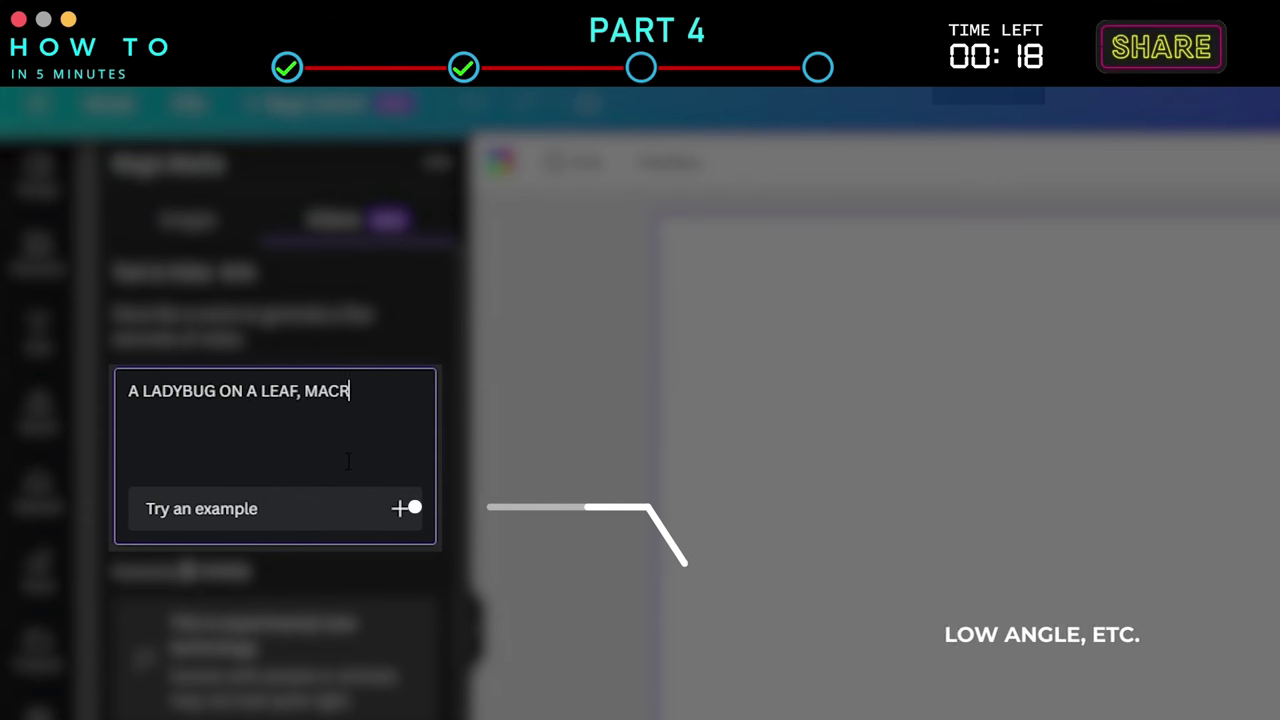
text(O LENS)
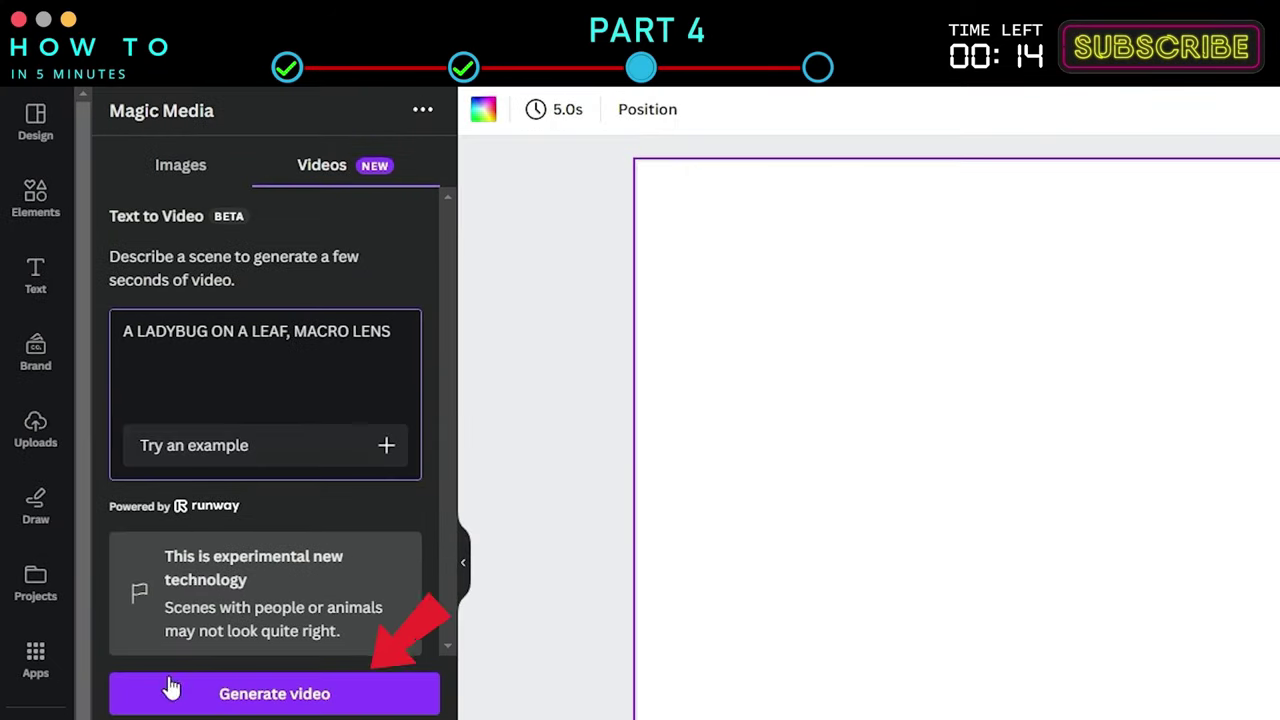
Generate the ladybug clip, set it as the page background, and play the preview.
click(240, 708)
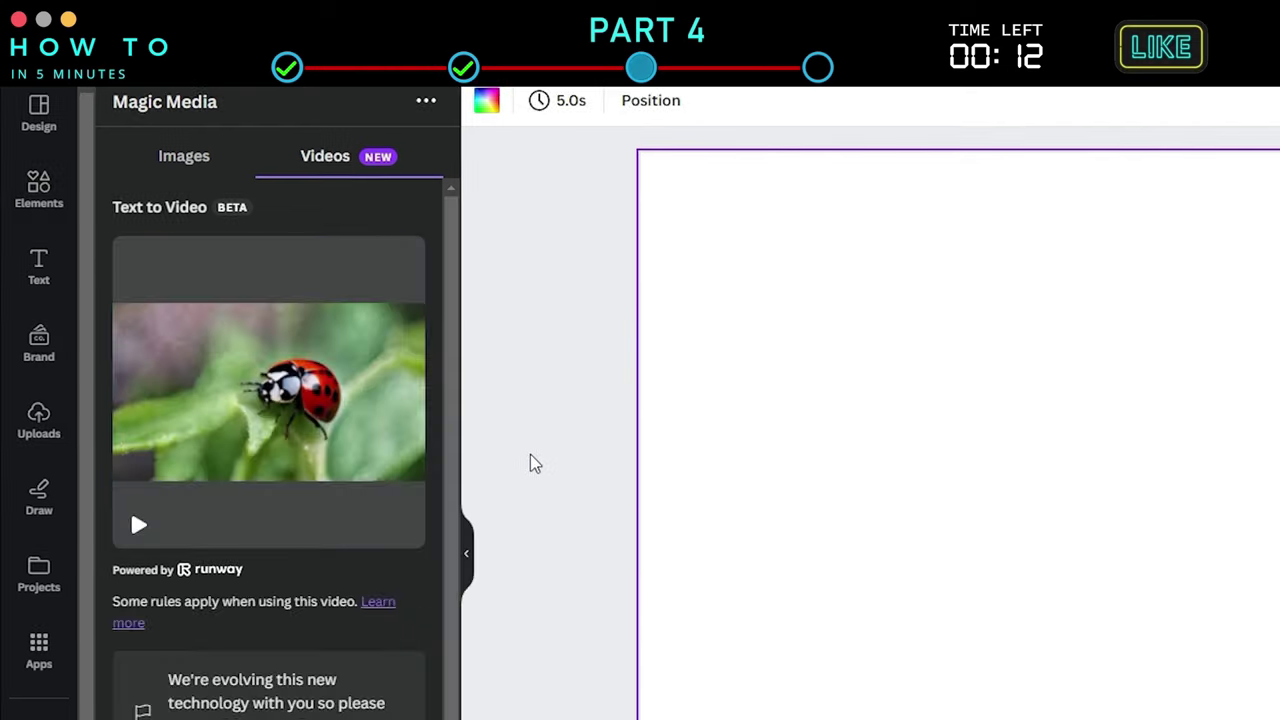
click(315, 382)
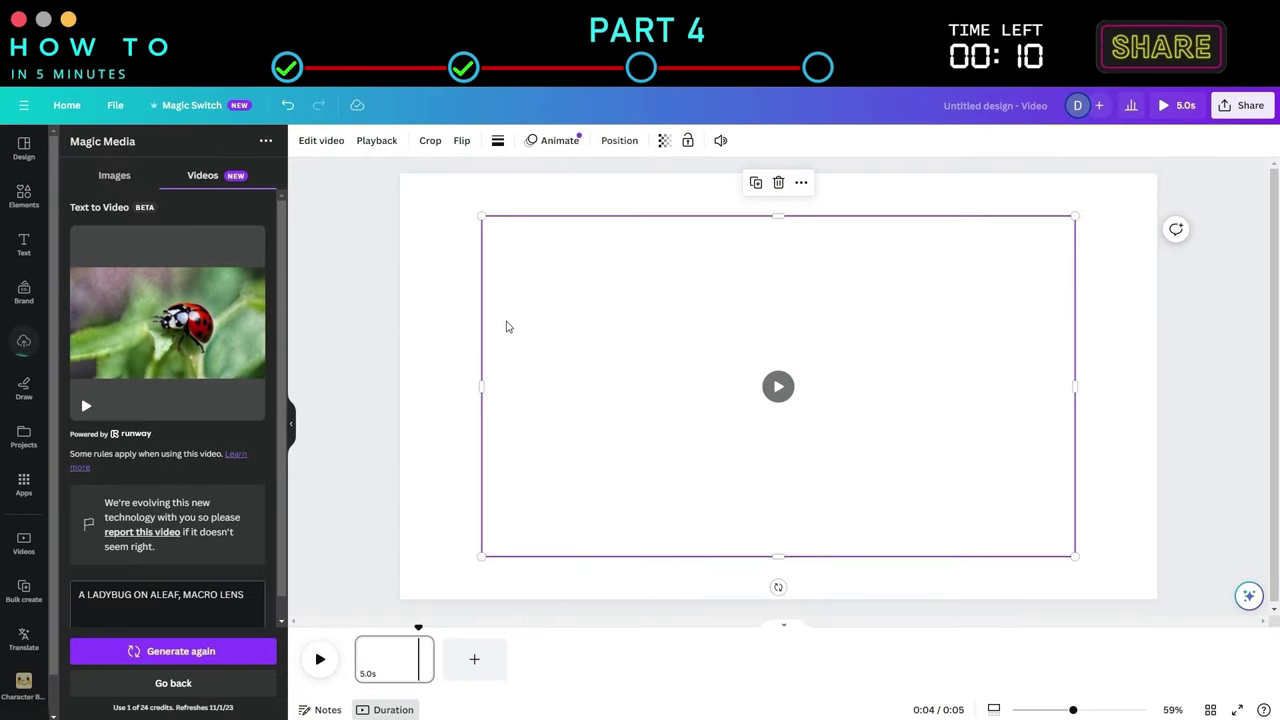
right_click(648, 316)
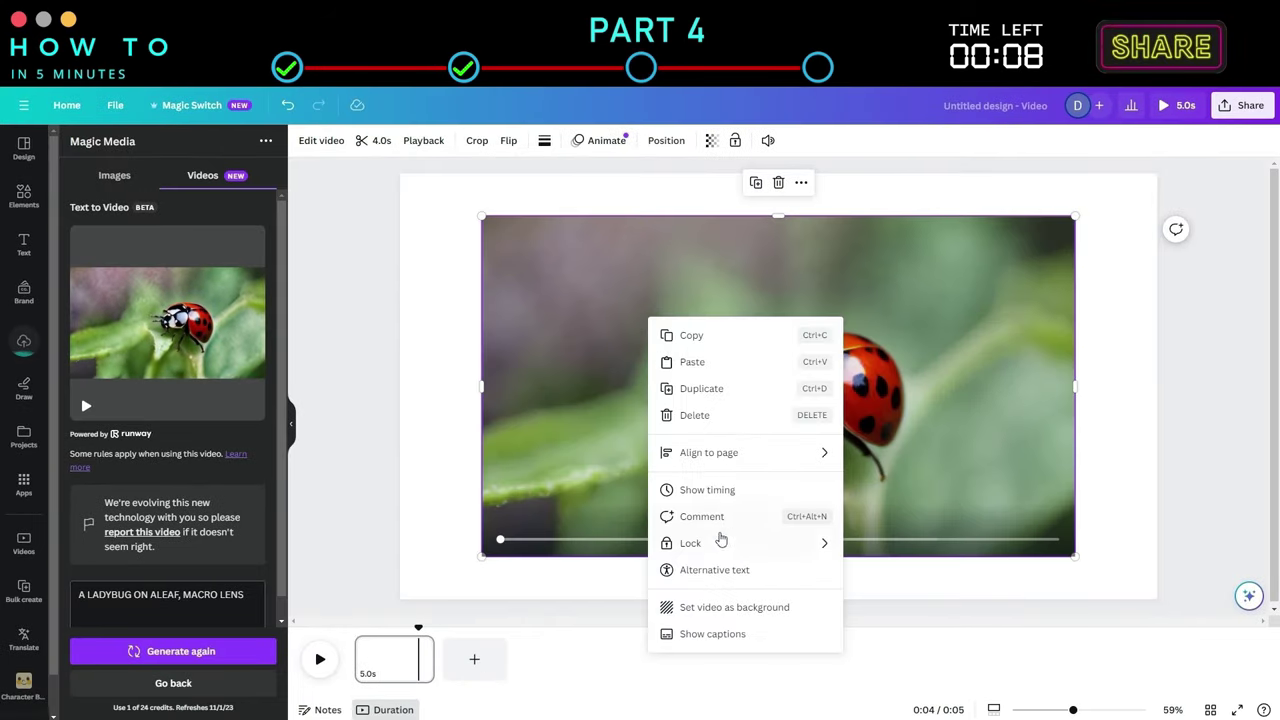
click(735, 606)
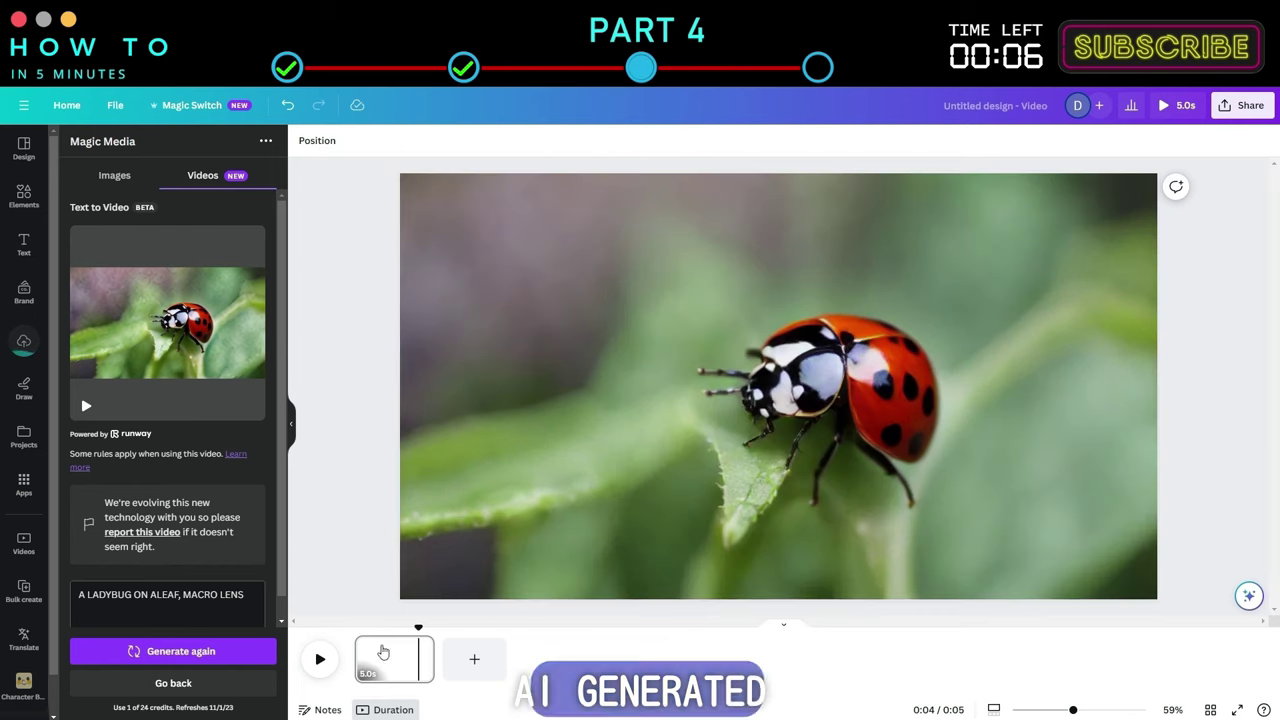
click(320, 660)
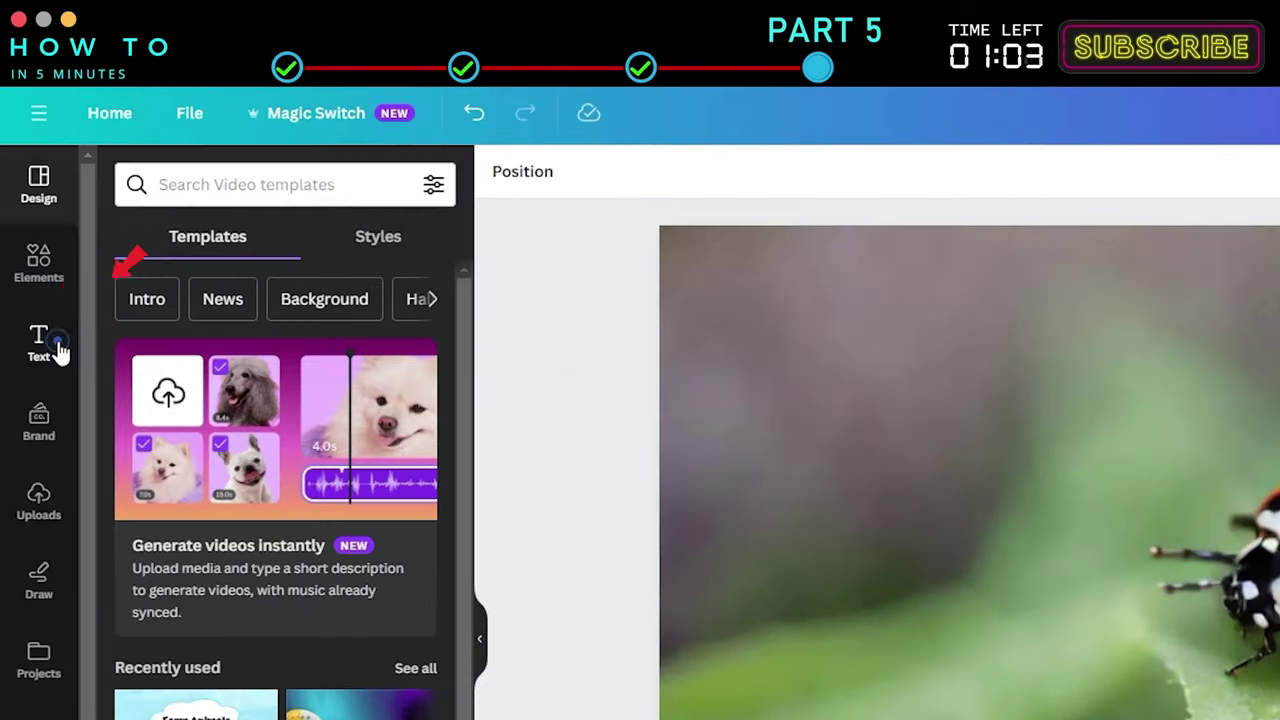
Add a LADYBUG heading, move it to the top-left, and enlarge it to size 118.
click(13, 243)
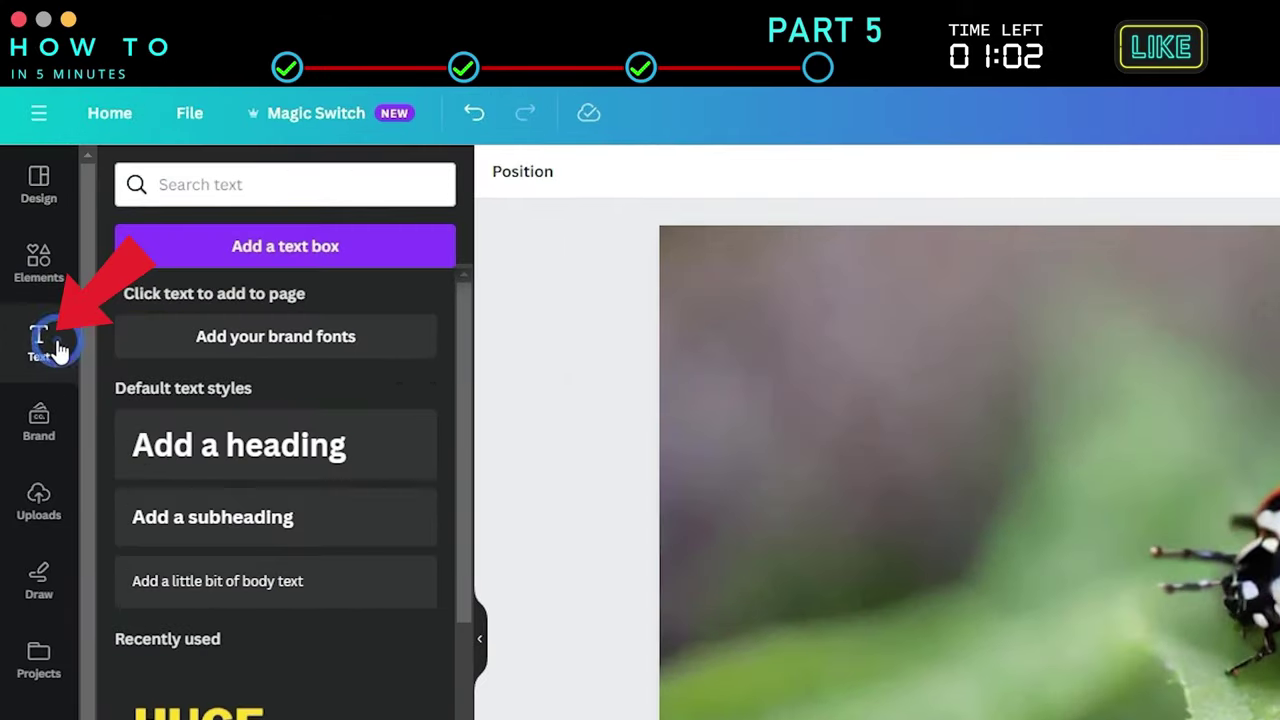
click(277, 452)
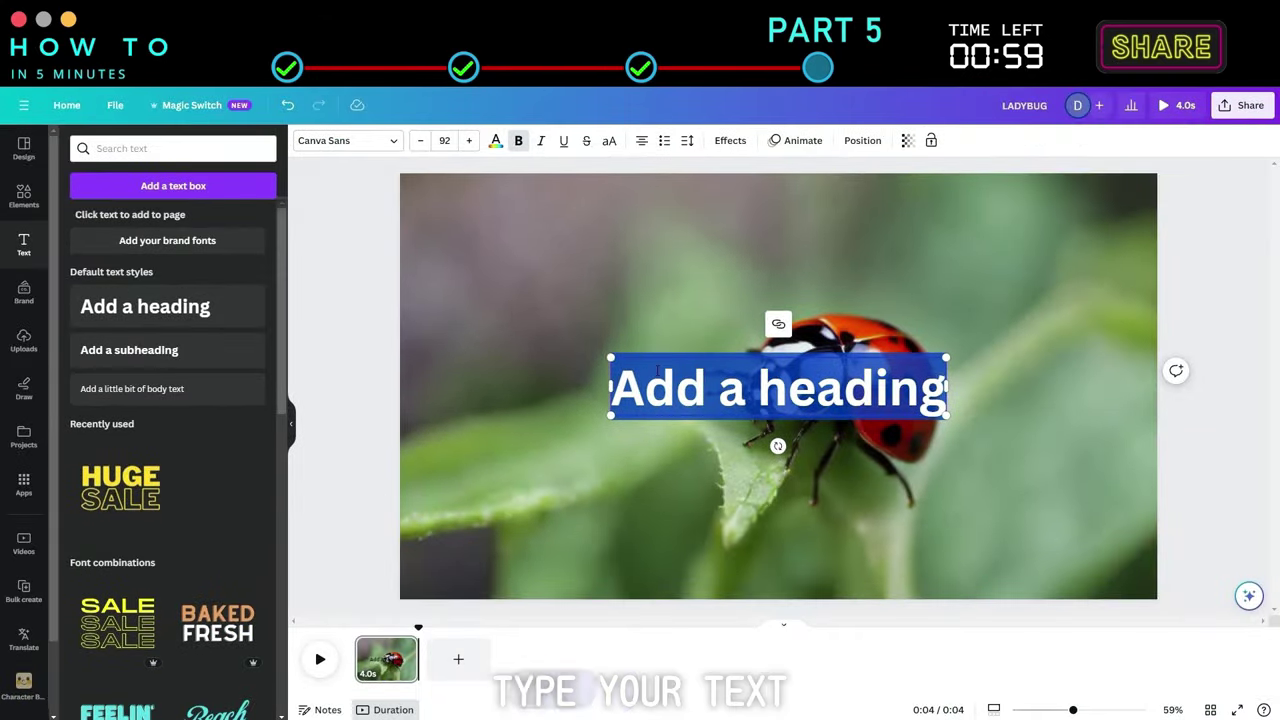
text(LADYBUG)
click(740, 480)
drag(854, 384, 603, 212)
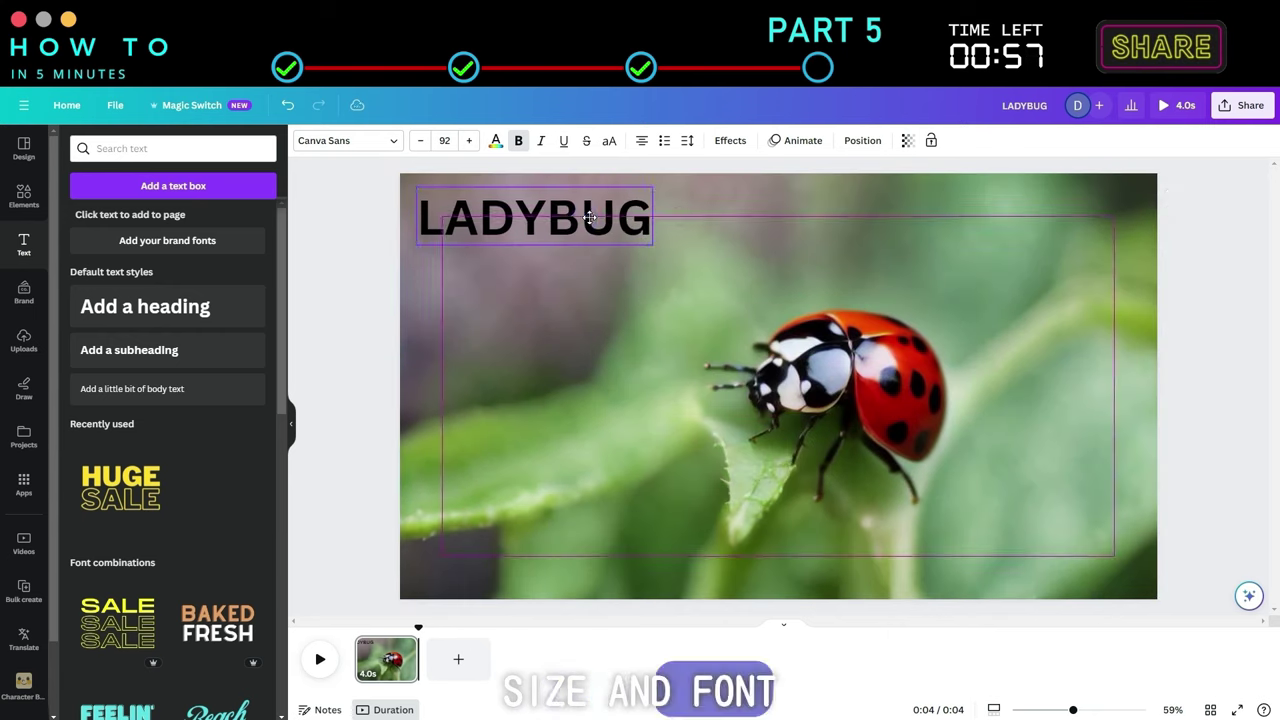
click(700, 300)
click(530, 215)
drag(652, 245, 720, 257)
Change the heading font to Archivo Black and widen the box so LADYBUG fits one line.
click(345, 140)
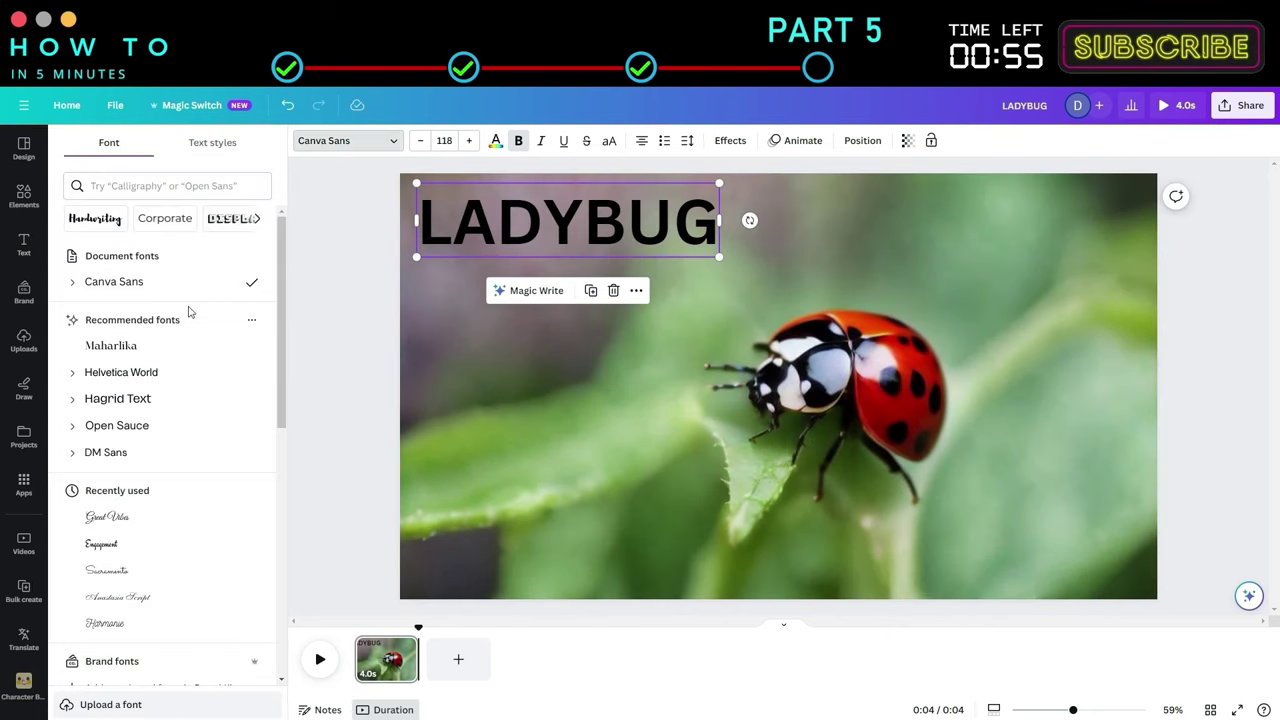
scroll(209, 483, down, 5)
click(183, 434)
scroll(183, 434, down, 5)
click(157, 271)
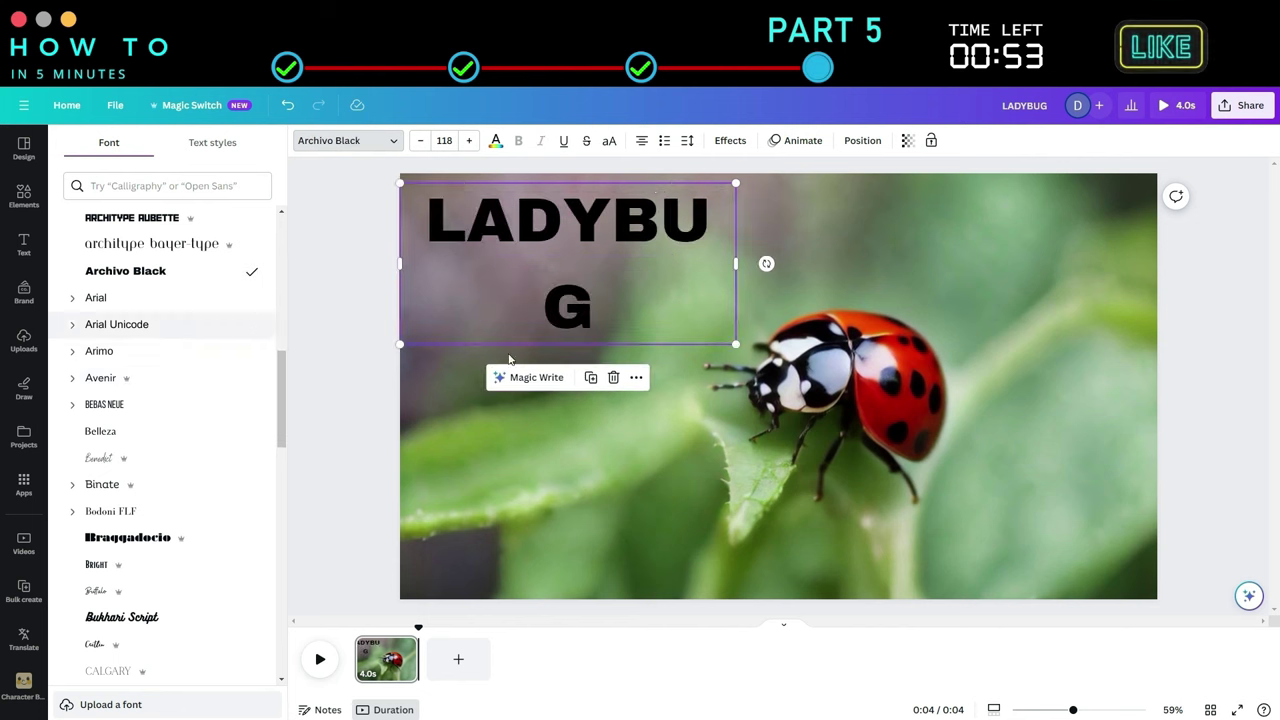
drag(736, 263, 757, 240)
drag(624, 233, 631, 228)
click(571, 216)
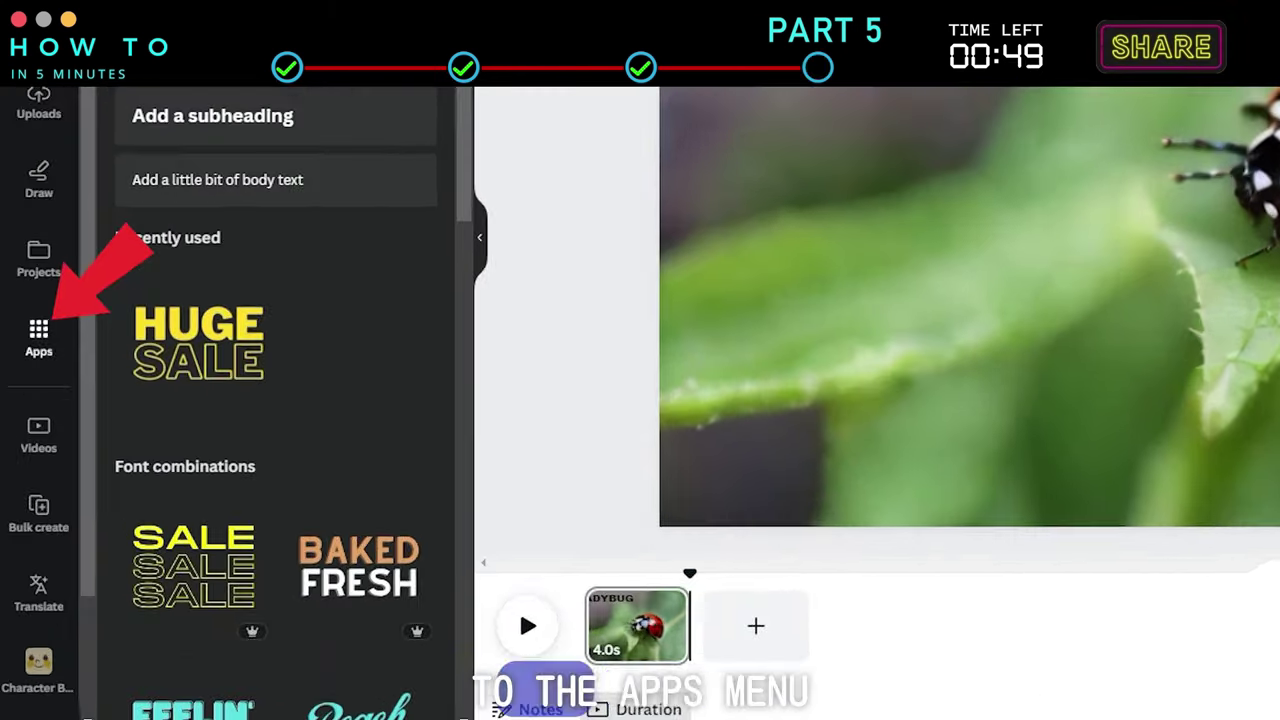
Open the Magic Morph app and generate 'COLORFUL CANDY PATTERN' styles for the LADYBUG text.
click(24, 485)
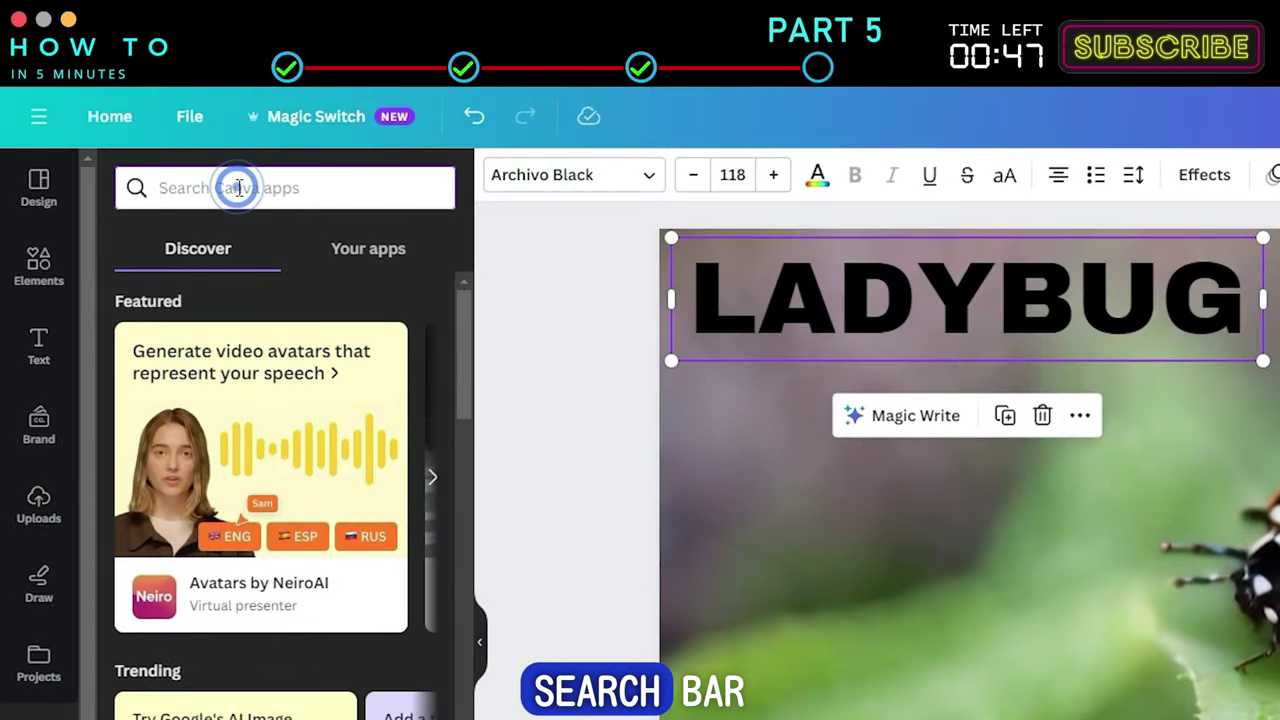
text(MORP)
click(216, 276)
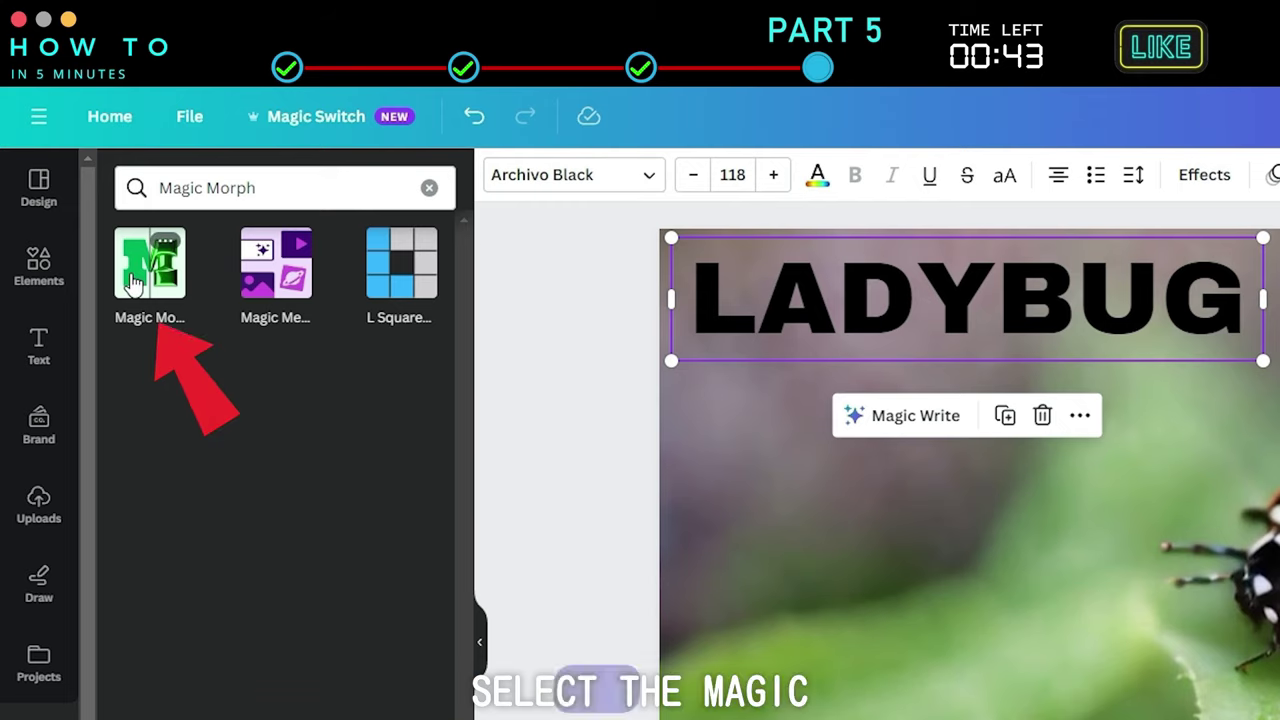
click(129, 269)
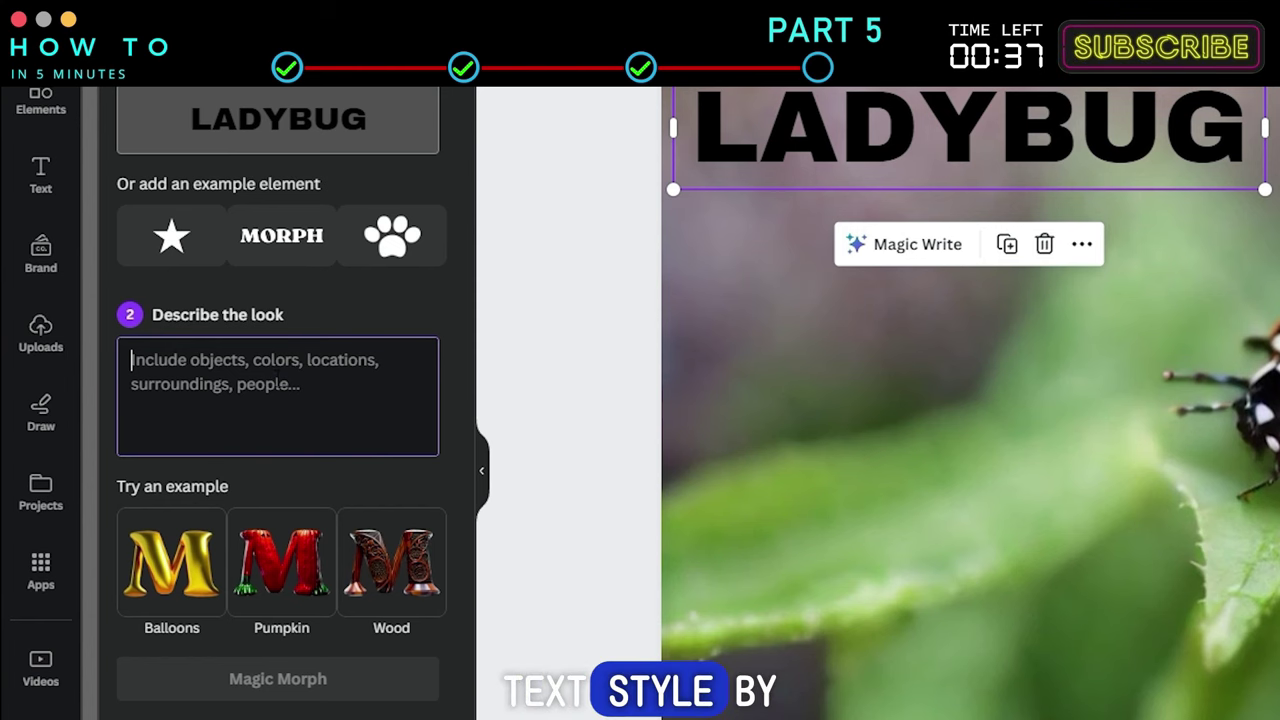
text(COLORFUL CANDY PATTERN)
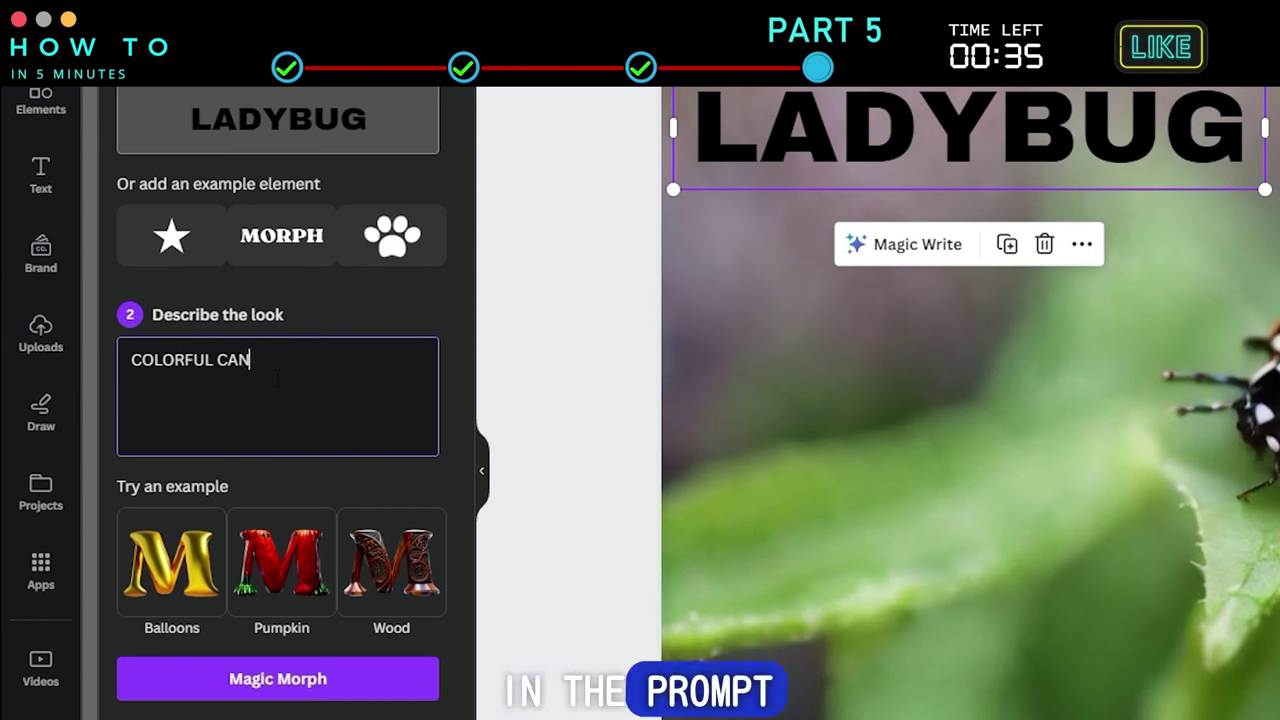
click(240, 682)
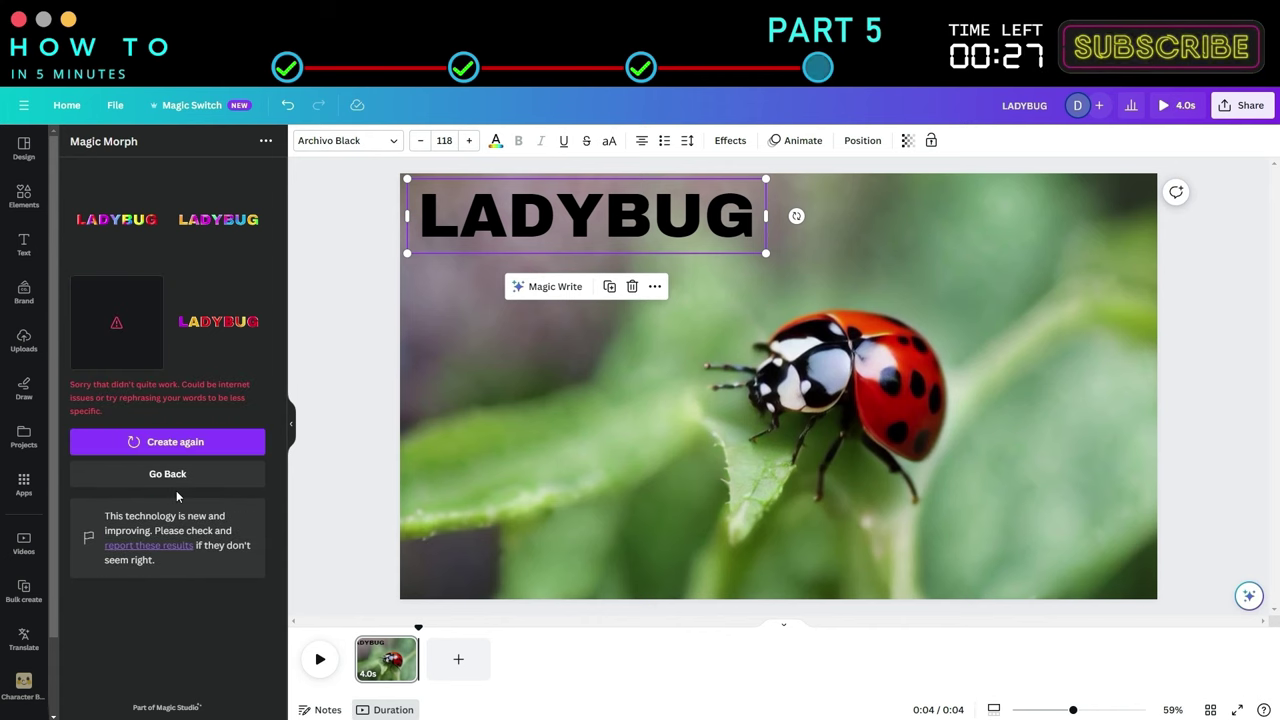
Replace the black LADYBUG heading with the second rainbow Magic Morph result at the top-left.
click(192, 232)
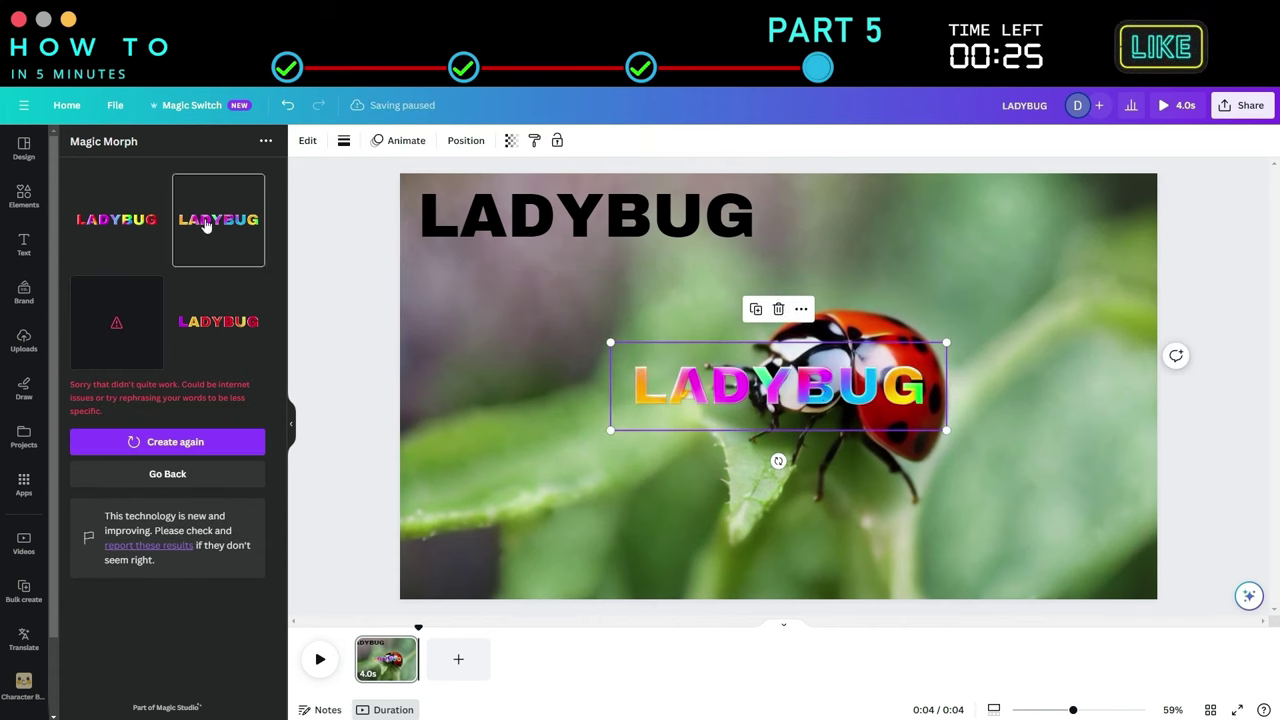
drag(802, 374, 617, 282)
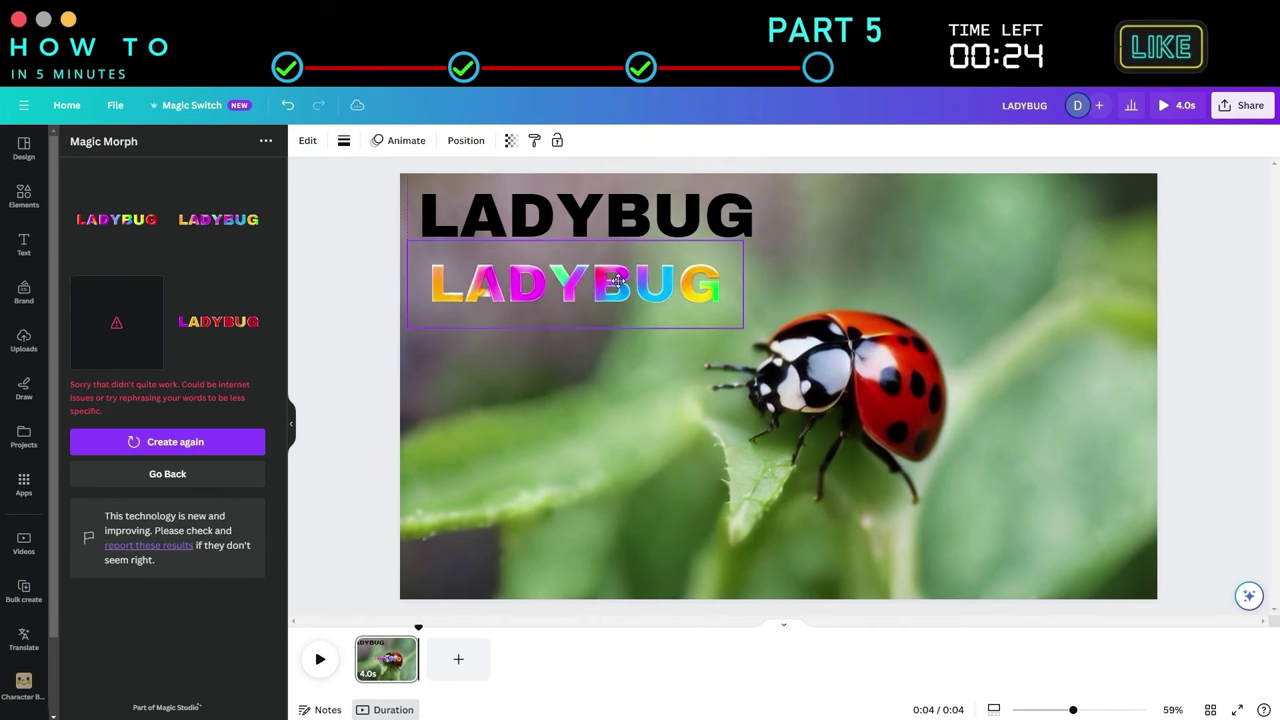
click(676, 216)
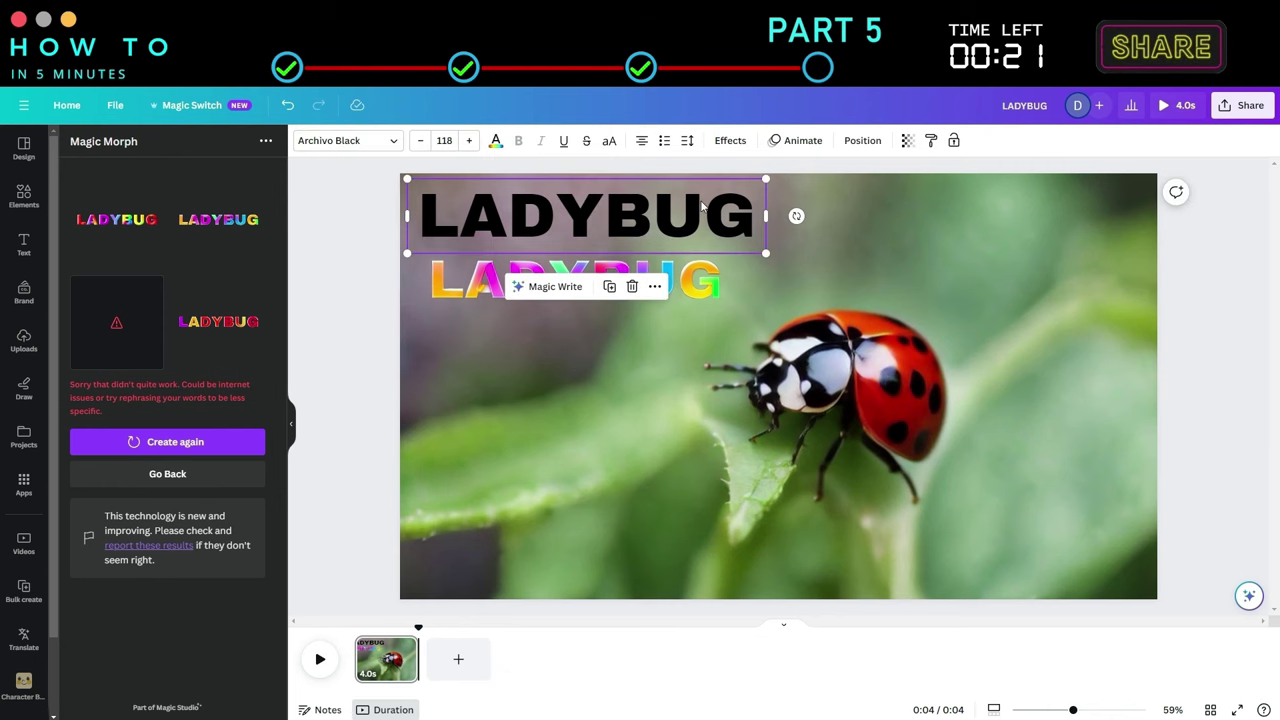
key(Delete)
drag(690, 282, 716, 230)
click(483, 343)
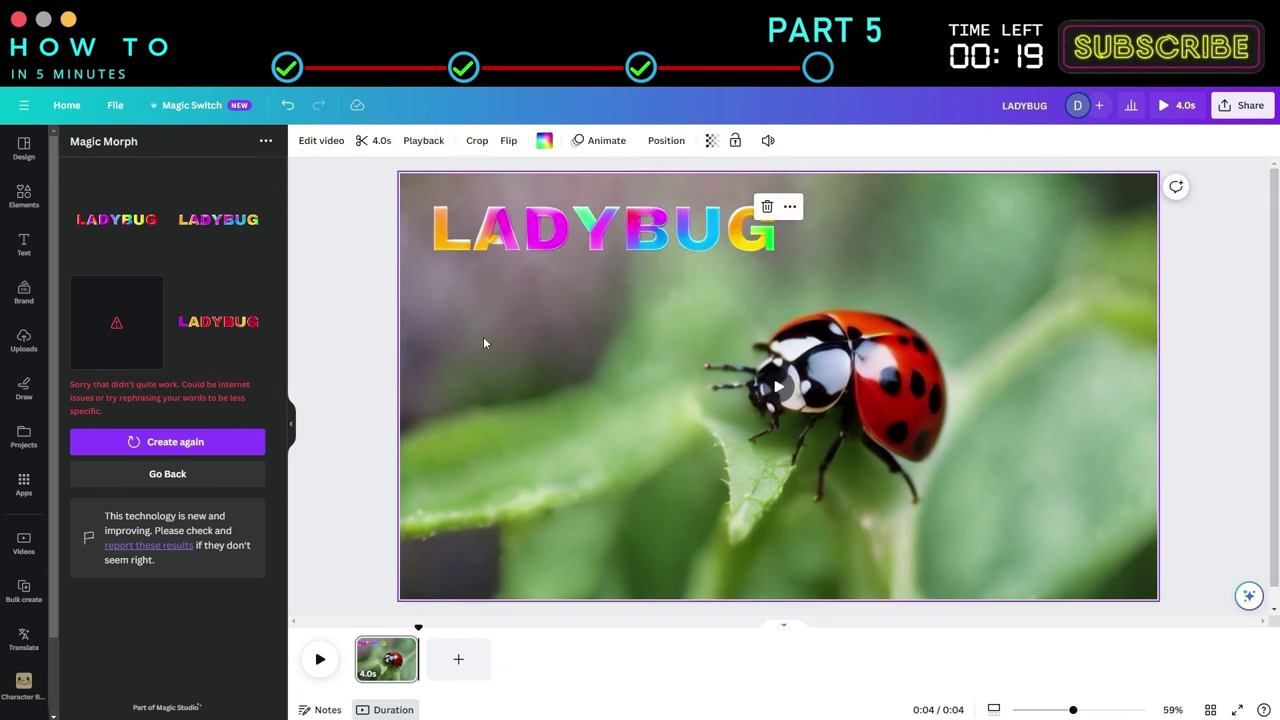
Animate the rainbow LADYBUG title, trying Wipe and settling on the Breathe element animation.
click(624, 234)
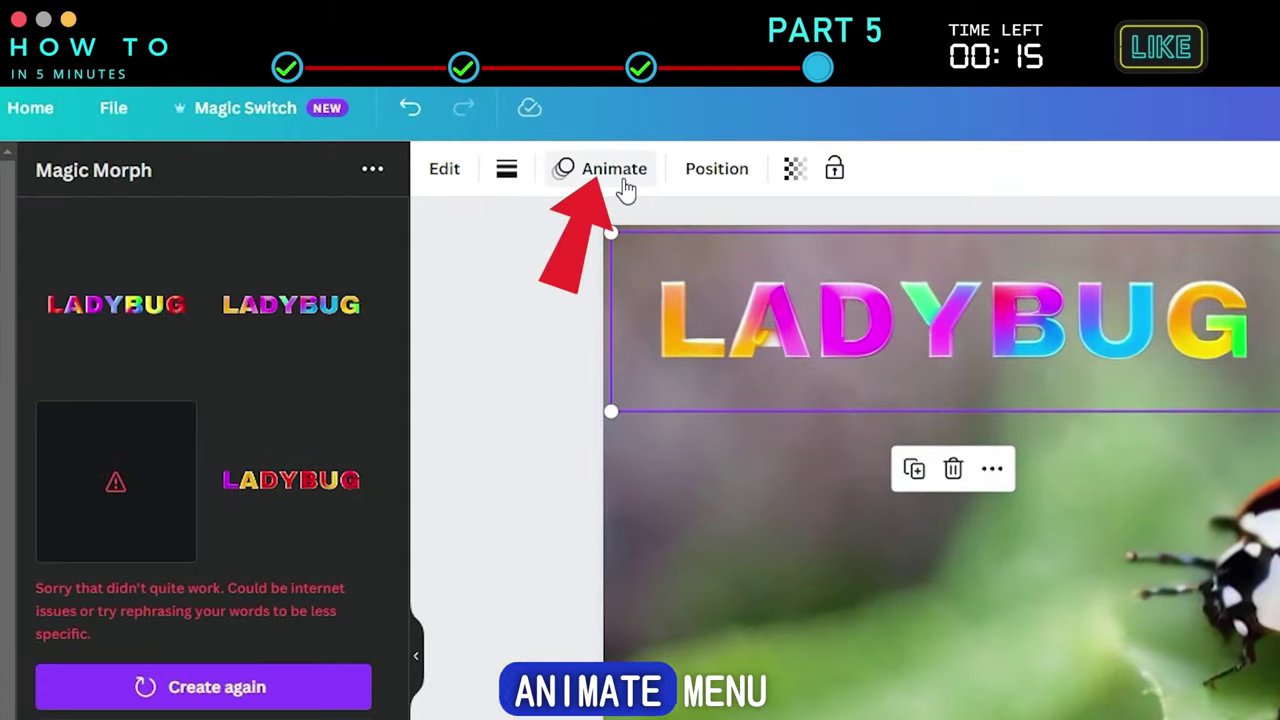
click(411, 149)
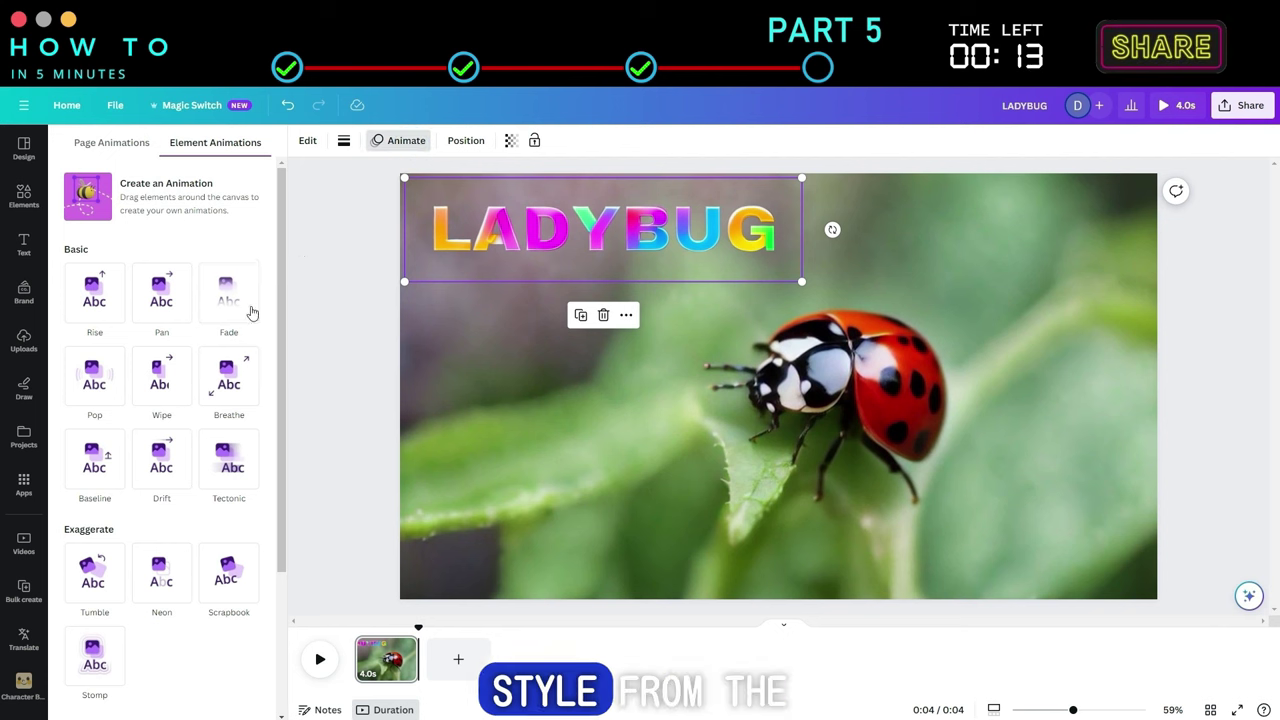
click(168, 375)
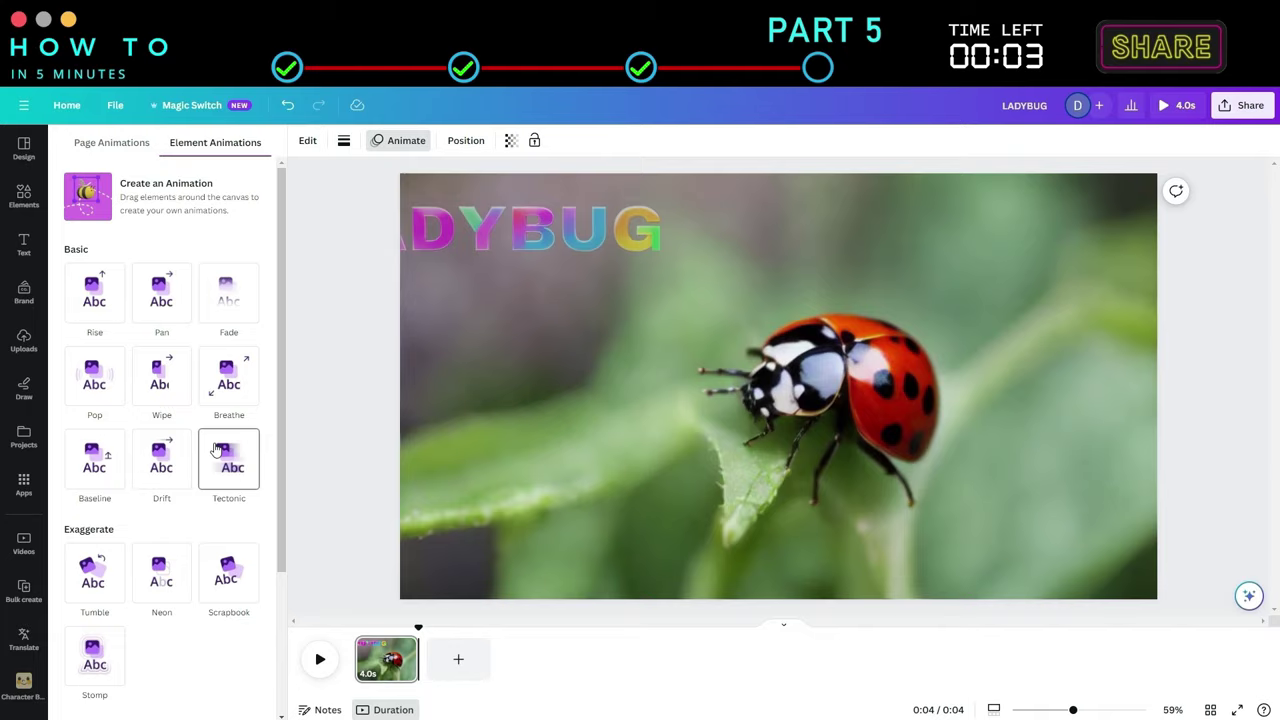
click(226, 385)
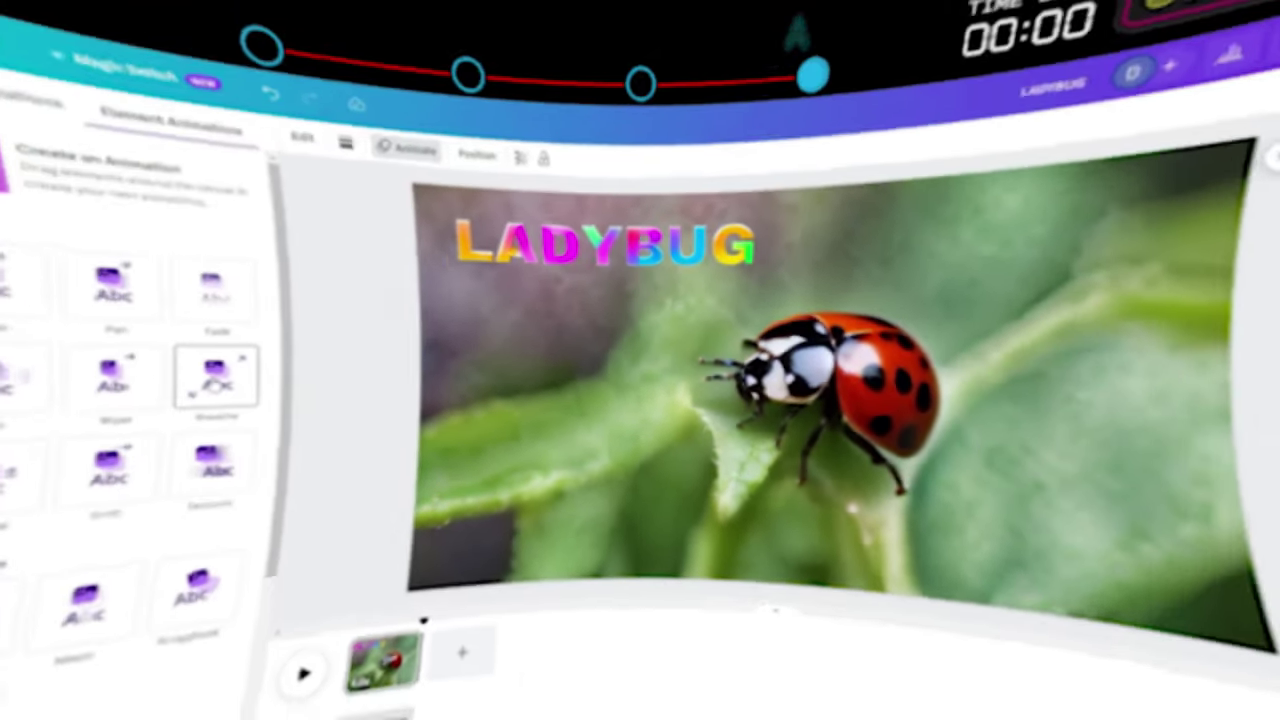